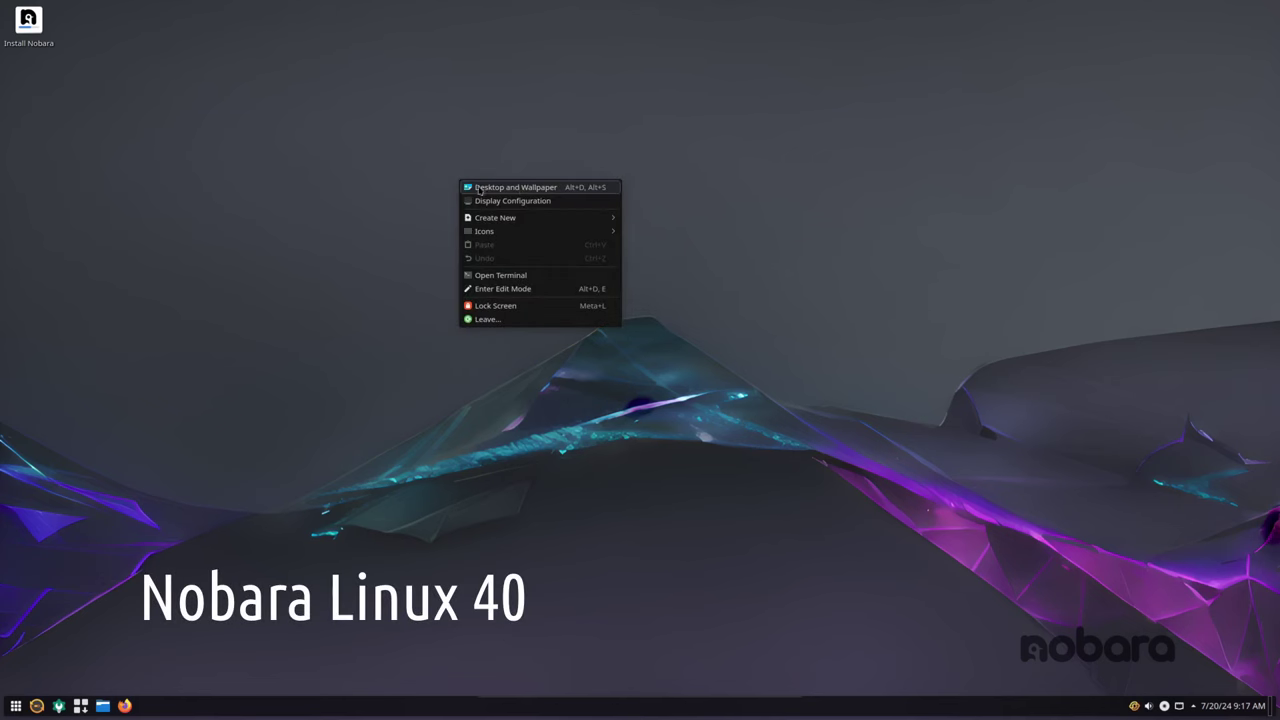
Step: Open the desktop wallpaper settings, then enlarge the dialog and move it up and left
left_click(522, 189)
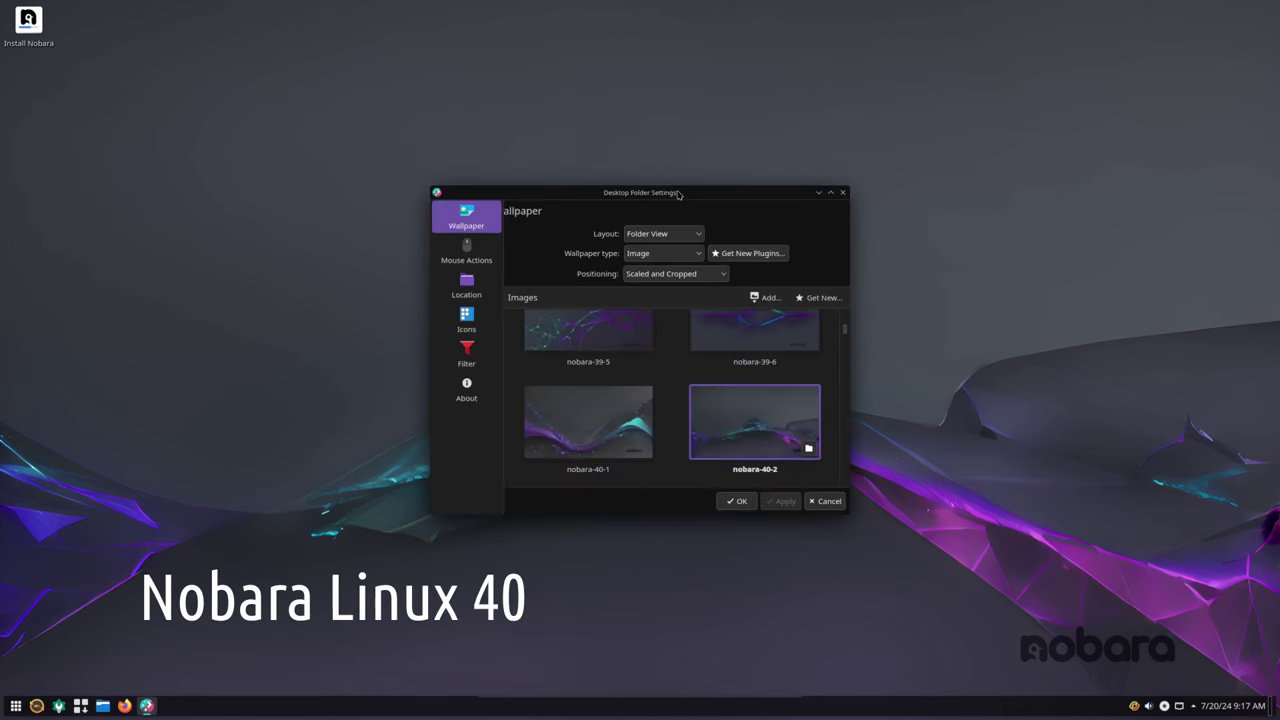
left_click_drag(849, 514, 1192, 636)
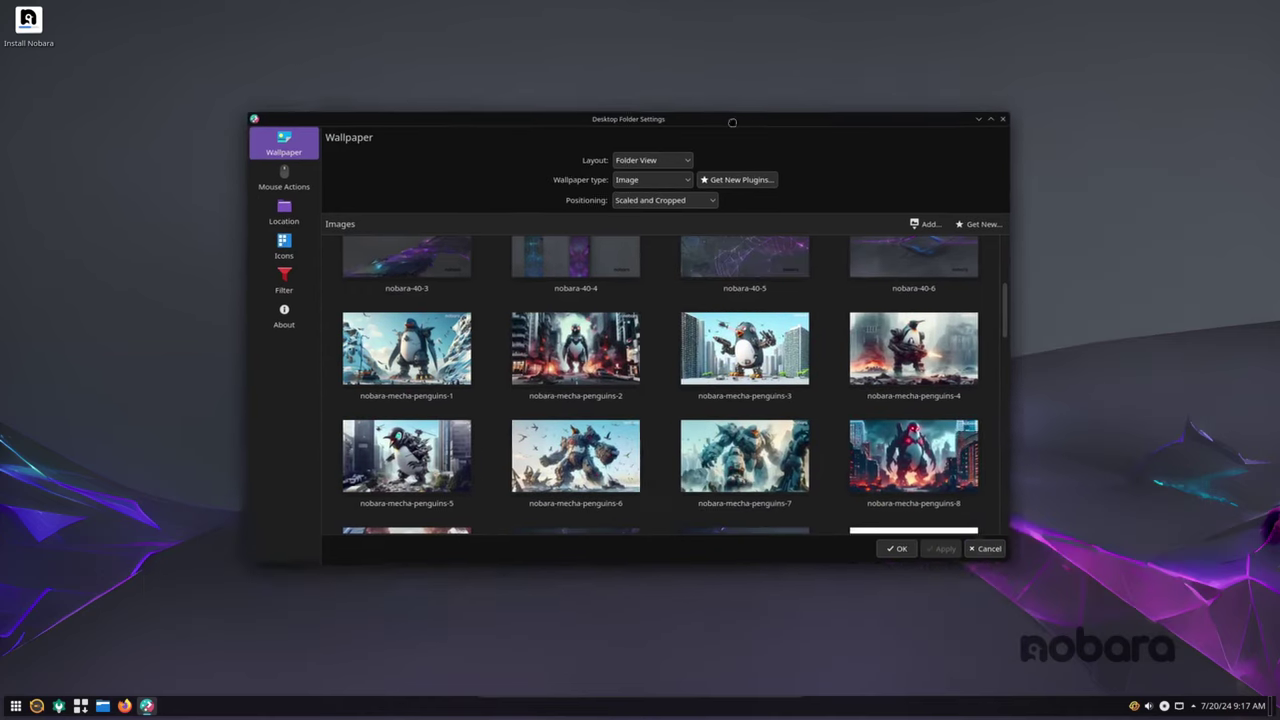
left_click_drag(914, 193, 729, 63)
Step: Scroll through the grid of bundled Nobara wallpapers
scroll(838, 238, "up", 3)
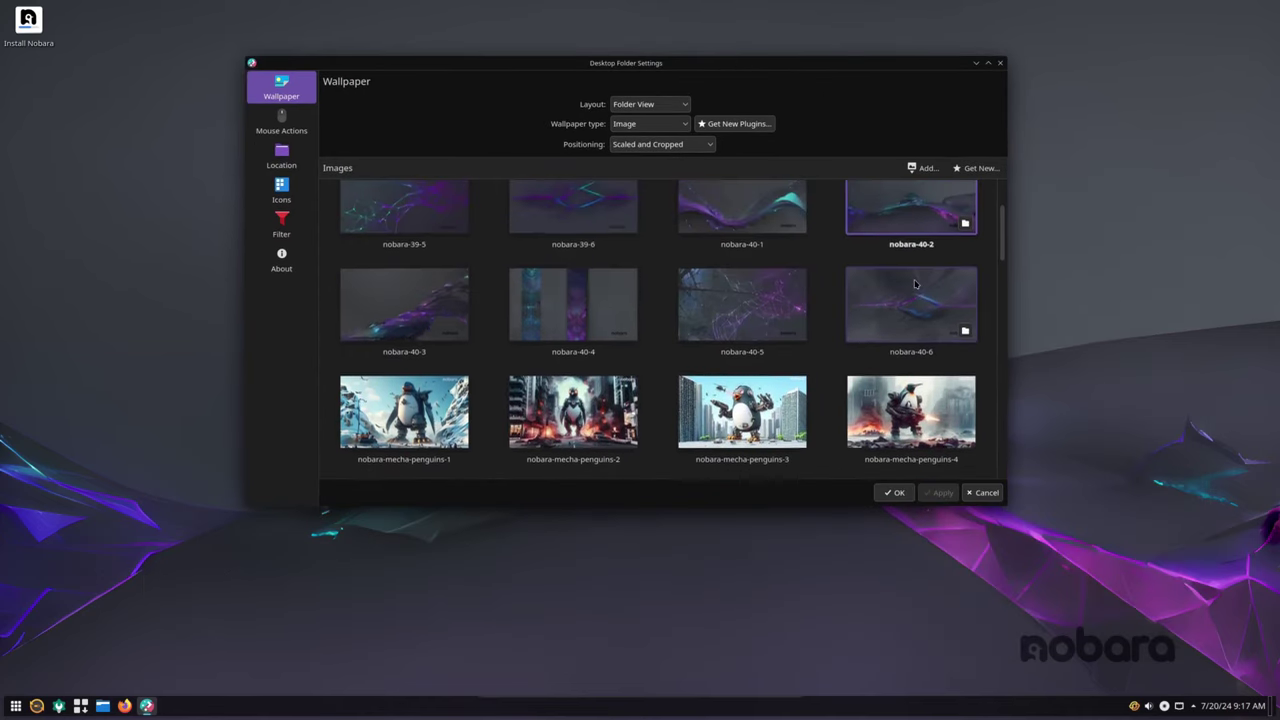
scroll(914, 284, "down", 4)
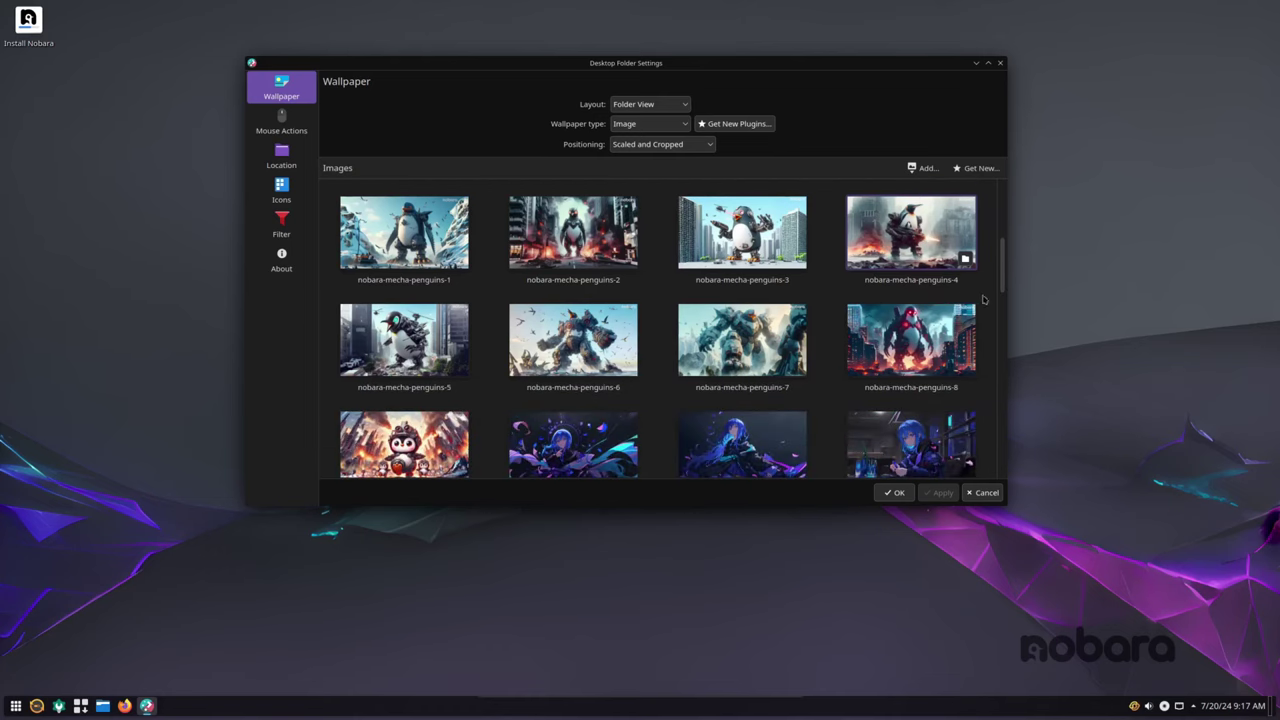
scroll(986, 300, "down", 1)
scroll(993, 308, "down", 2)
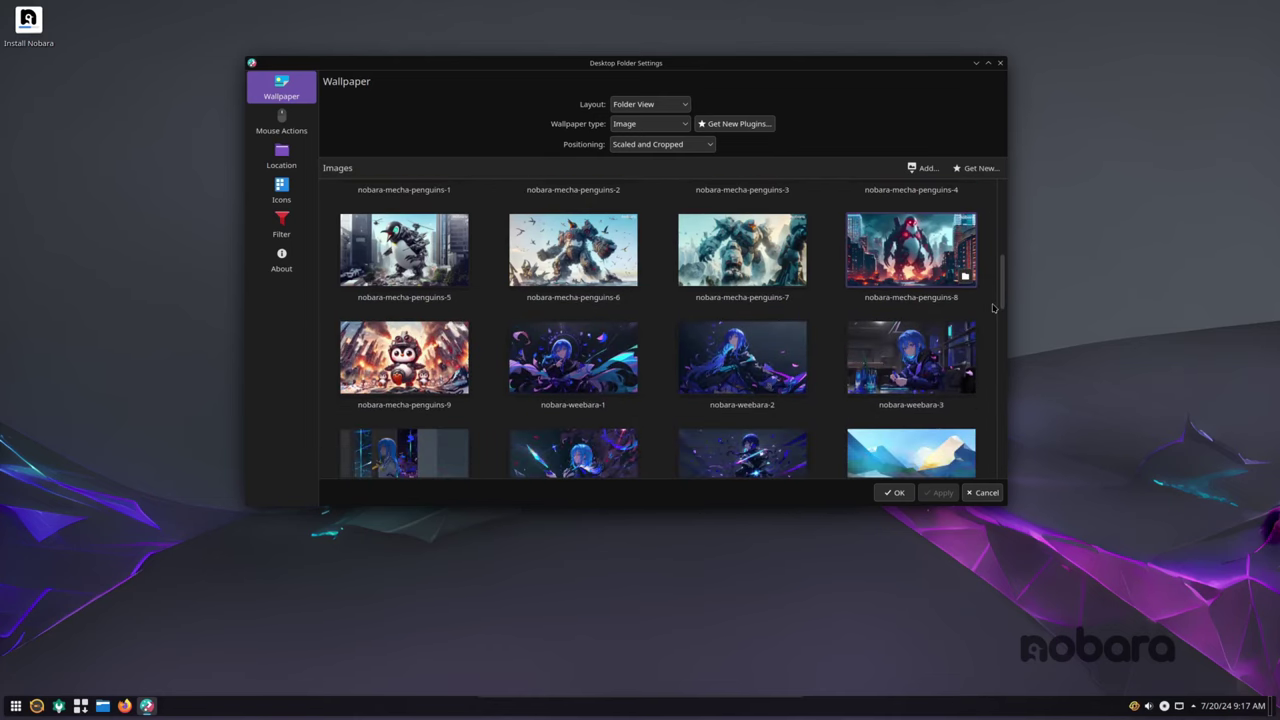
scroll(993, 308, "down", 2)
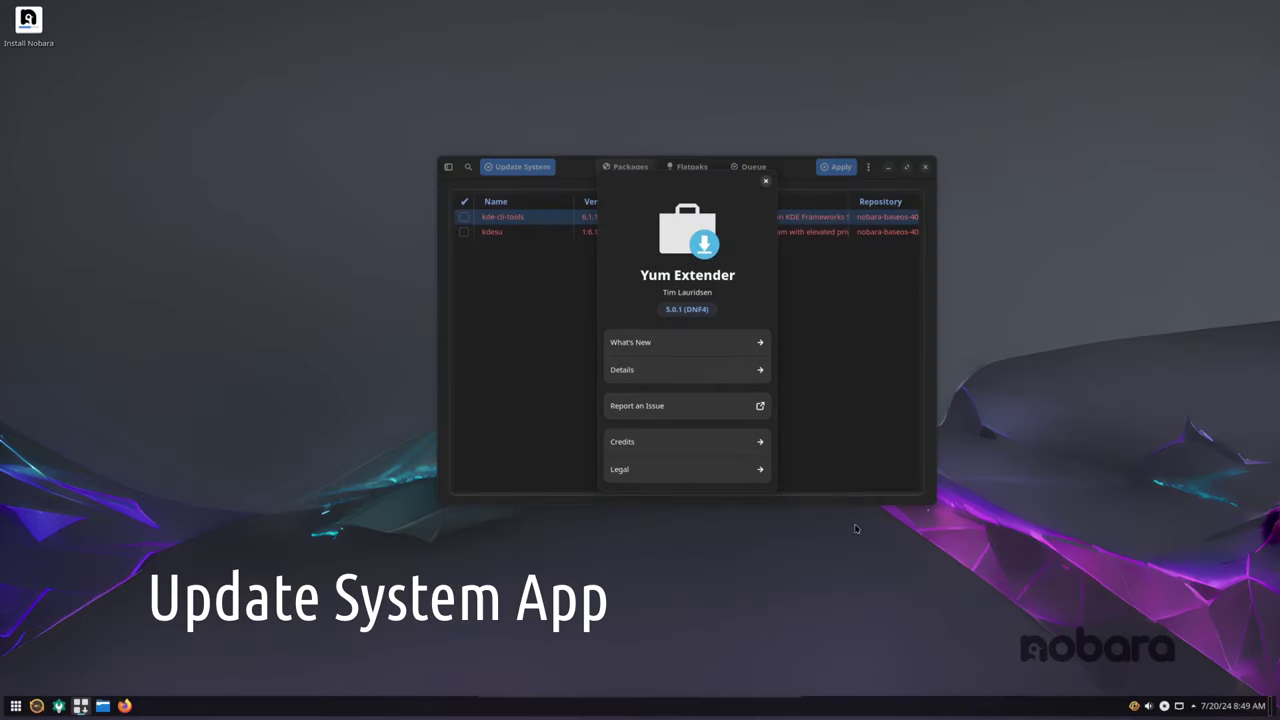
Step: View Yum Extender's About details, close them, then cycle through the Flatpaks, Queue and Packages views
left_click(760, 372)
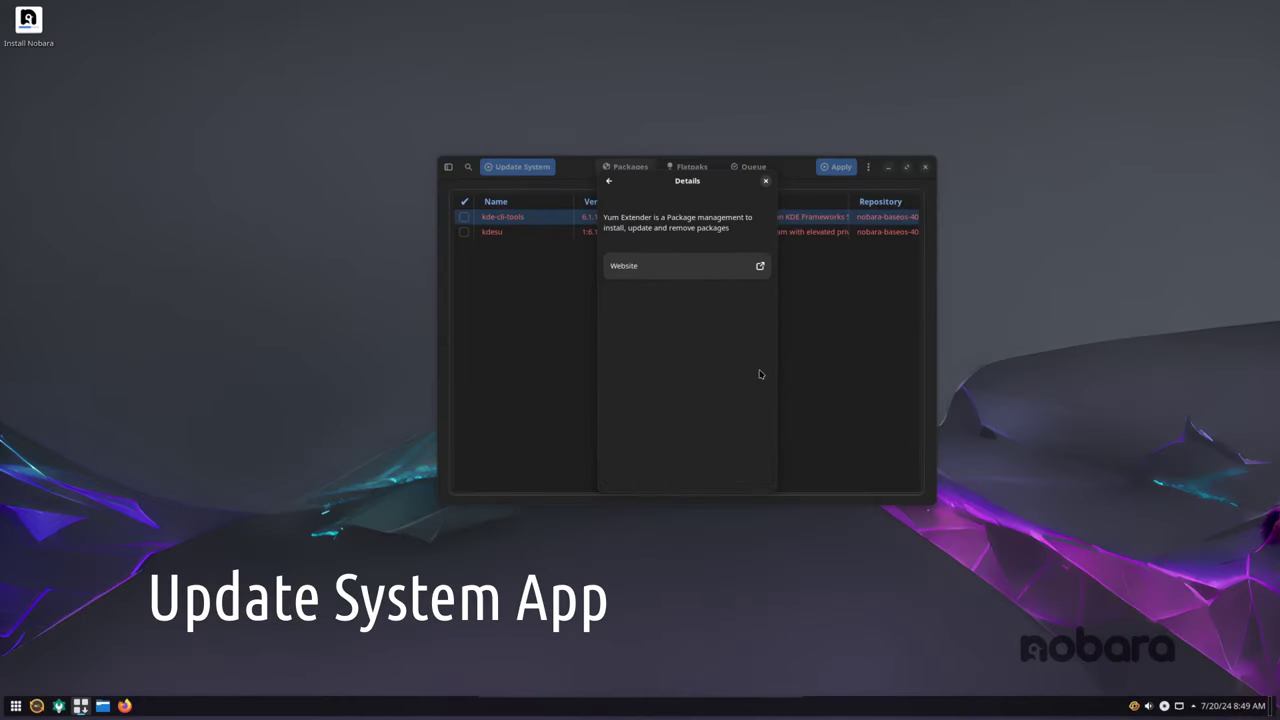
left_click(766, 181)
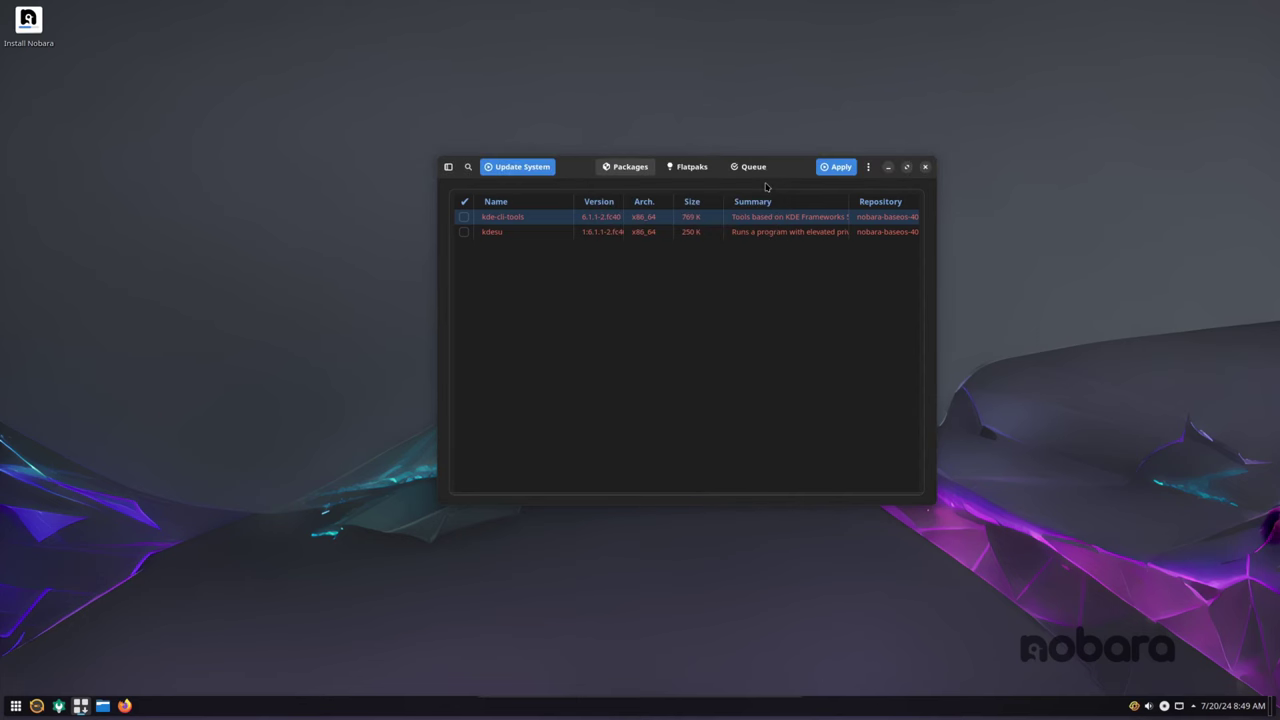
left_click(690, 168)
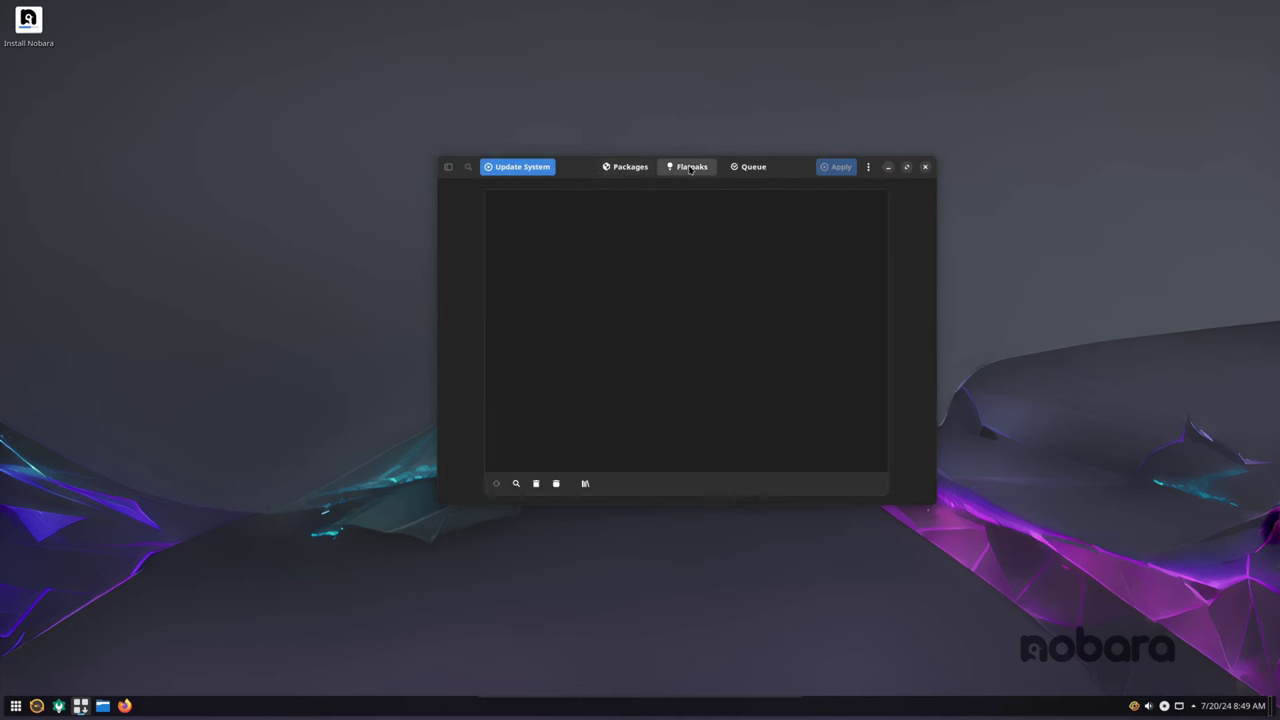
left_click(740, 168)
left_click(632, 169)
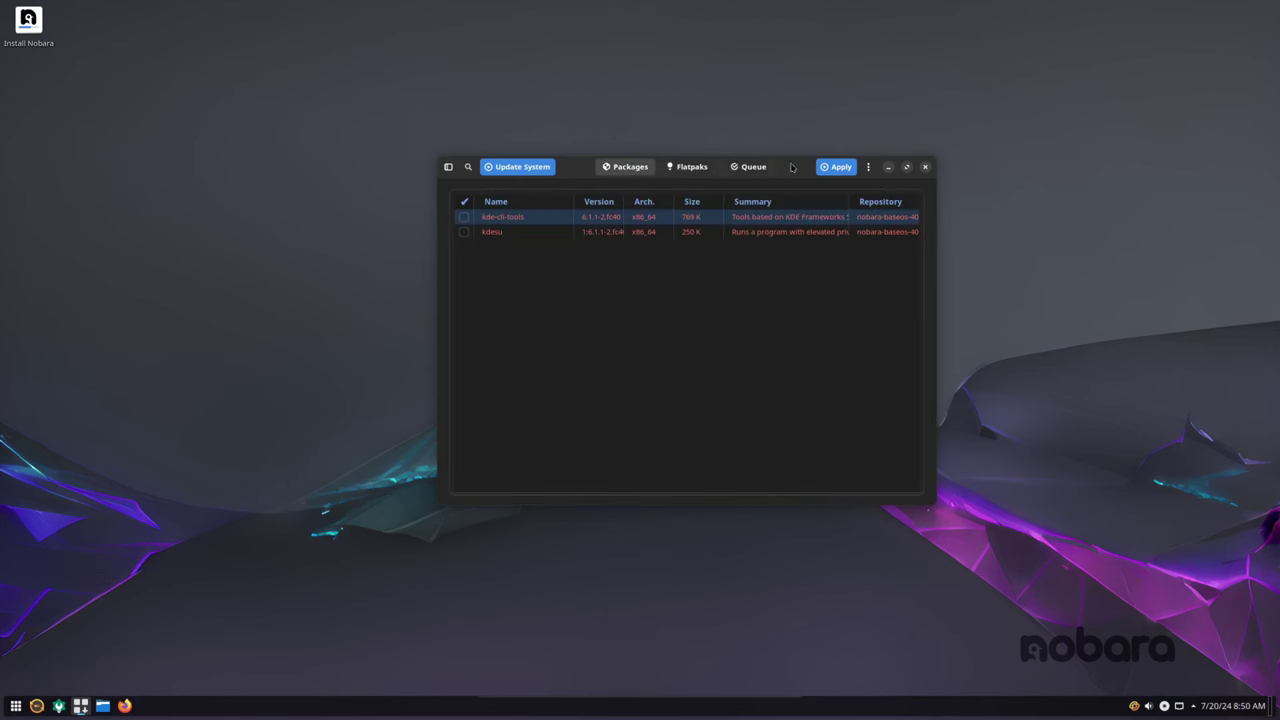
Step: Open Preferences and toggle Send Notification off and back on
left_click(867, 167)
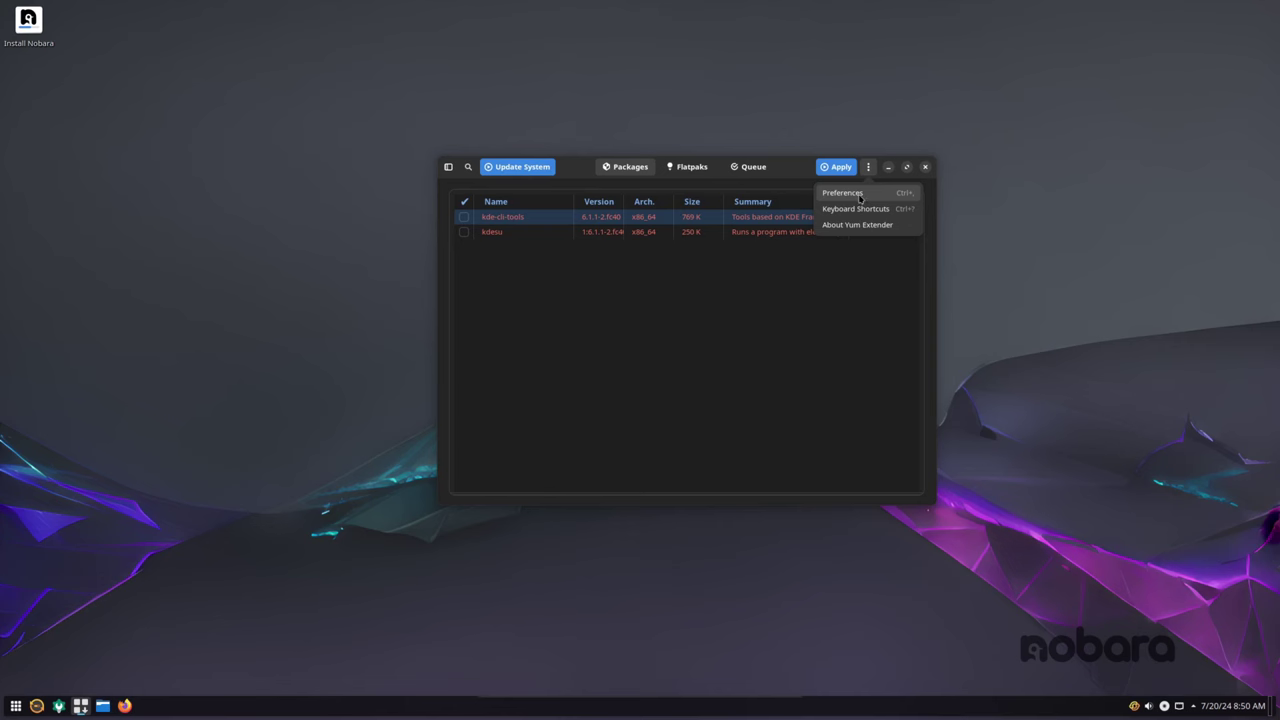
left_click(859, 194)
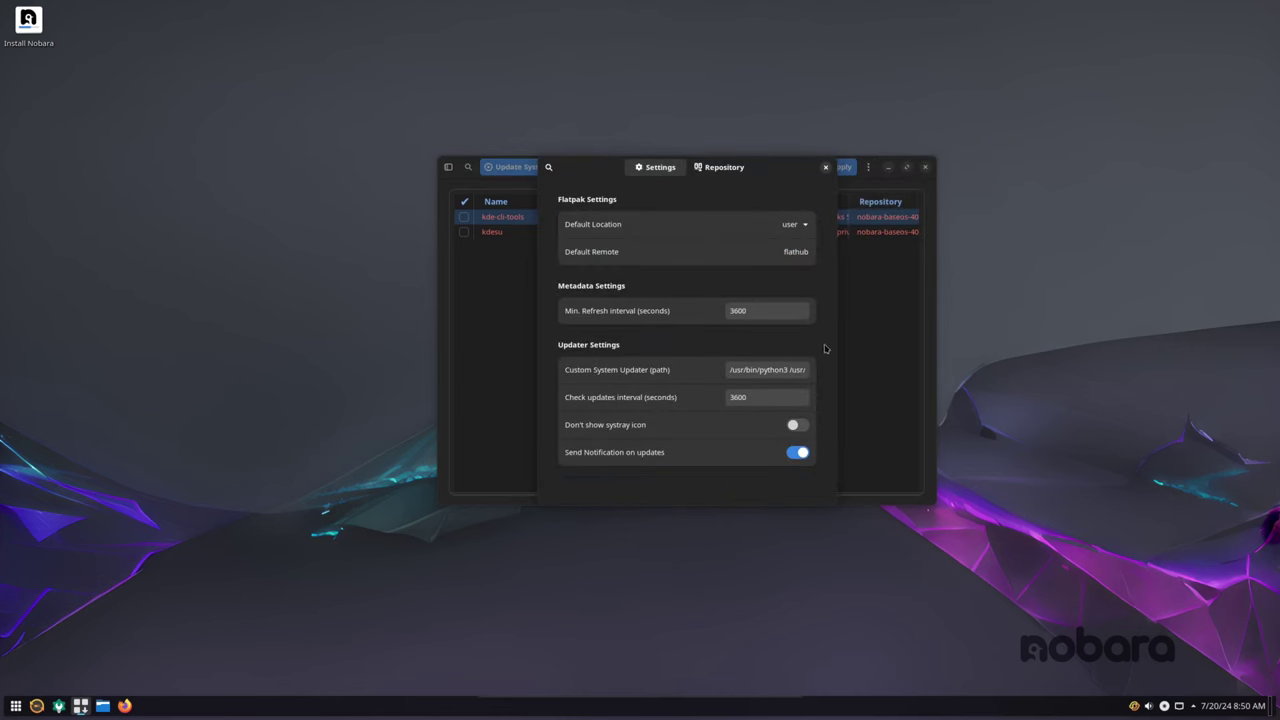
left_click(797, 455)
left_click(797, 455)
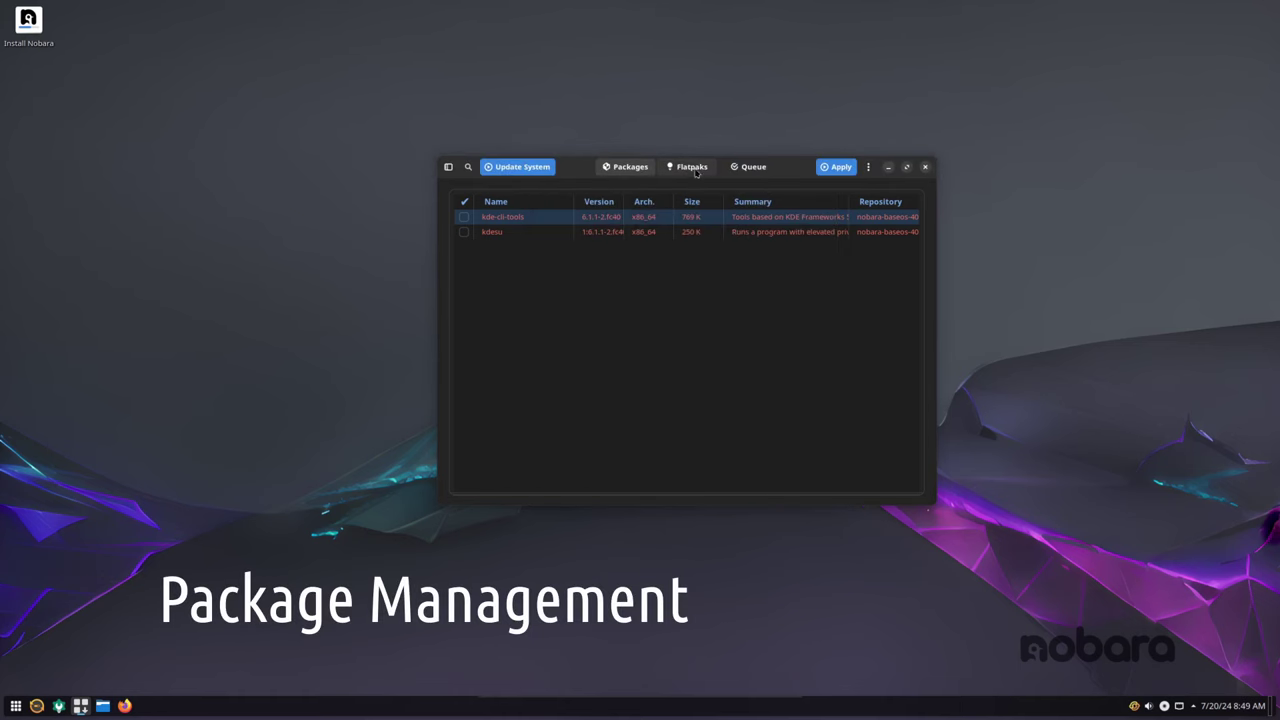
Step: Cycle through the Flatpaks, Queue and Packages views, then reopen Preferences
left_click(690, 167)
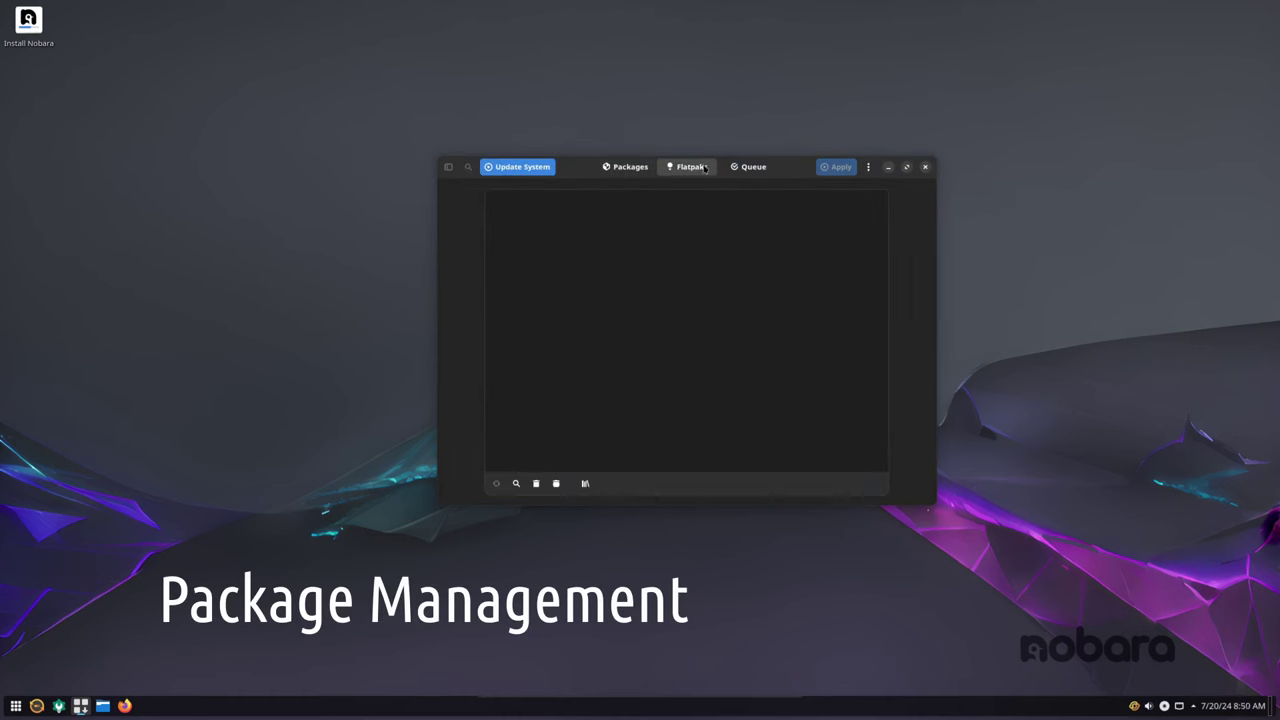
left_click(740, 170)
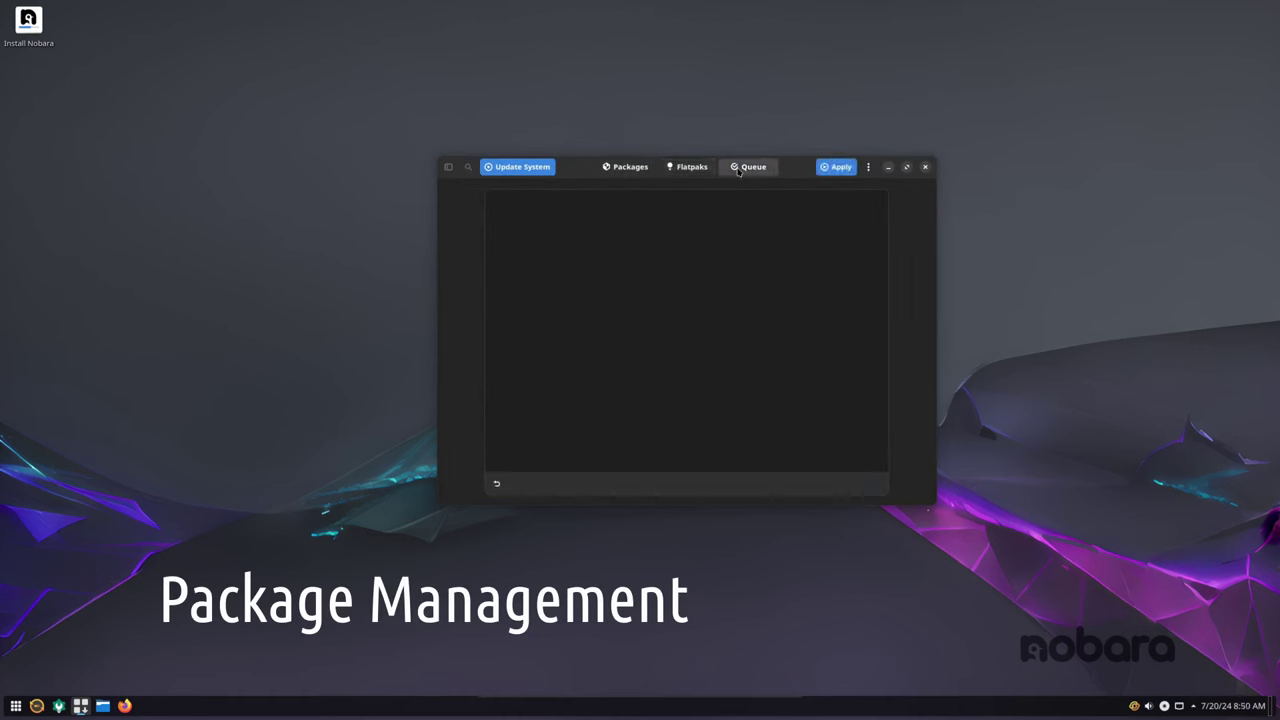
left_click(630, 170)
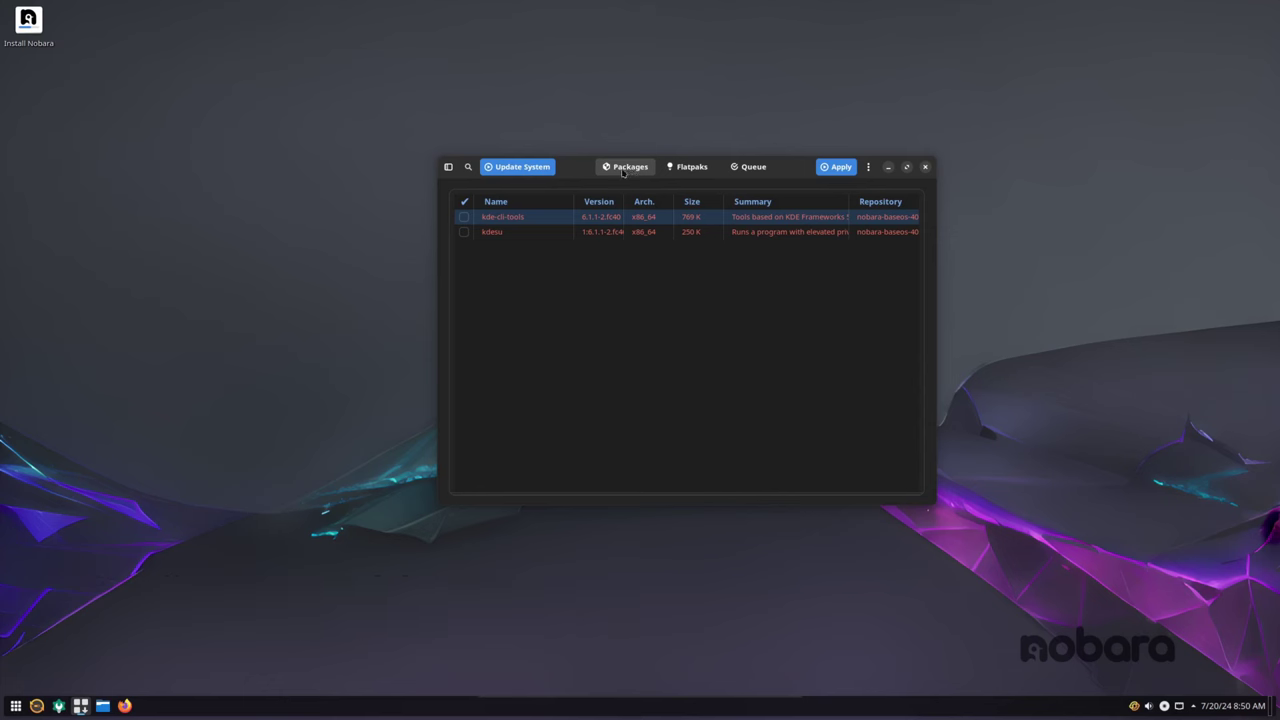
left_click(867, 170)
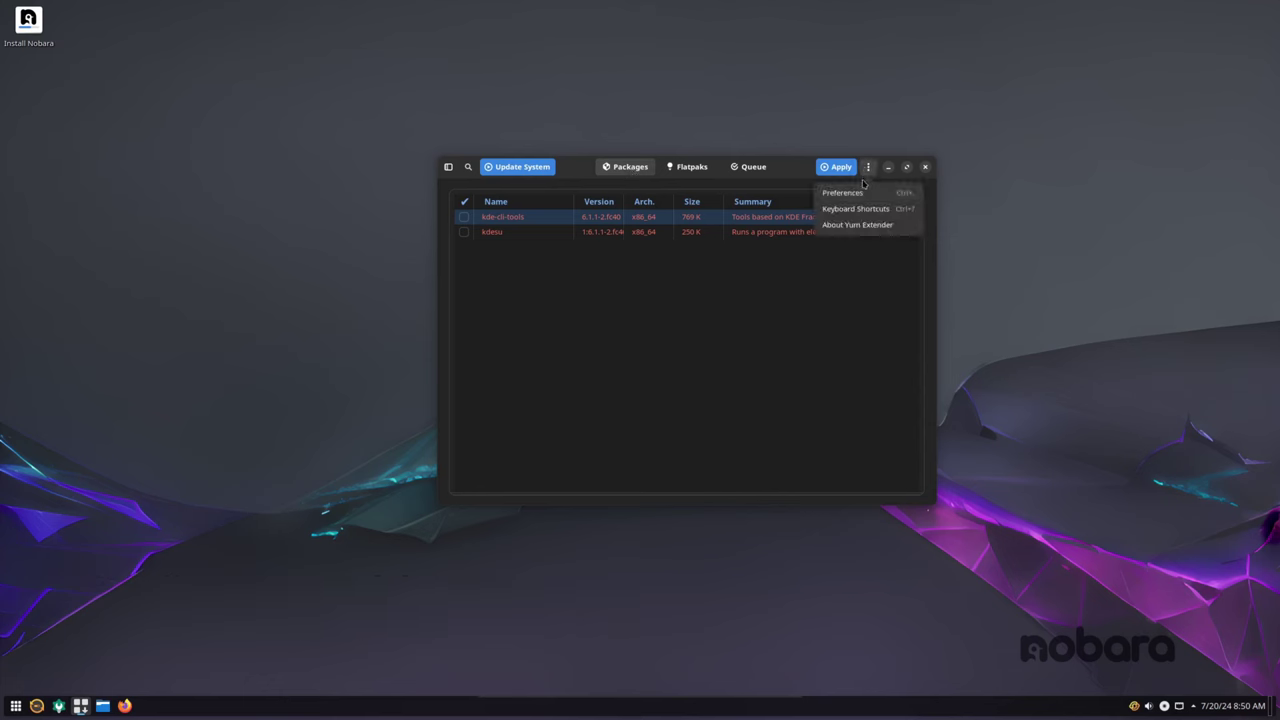
left_click(859, 199)
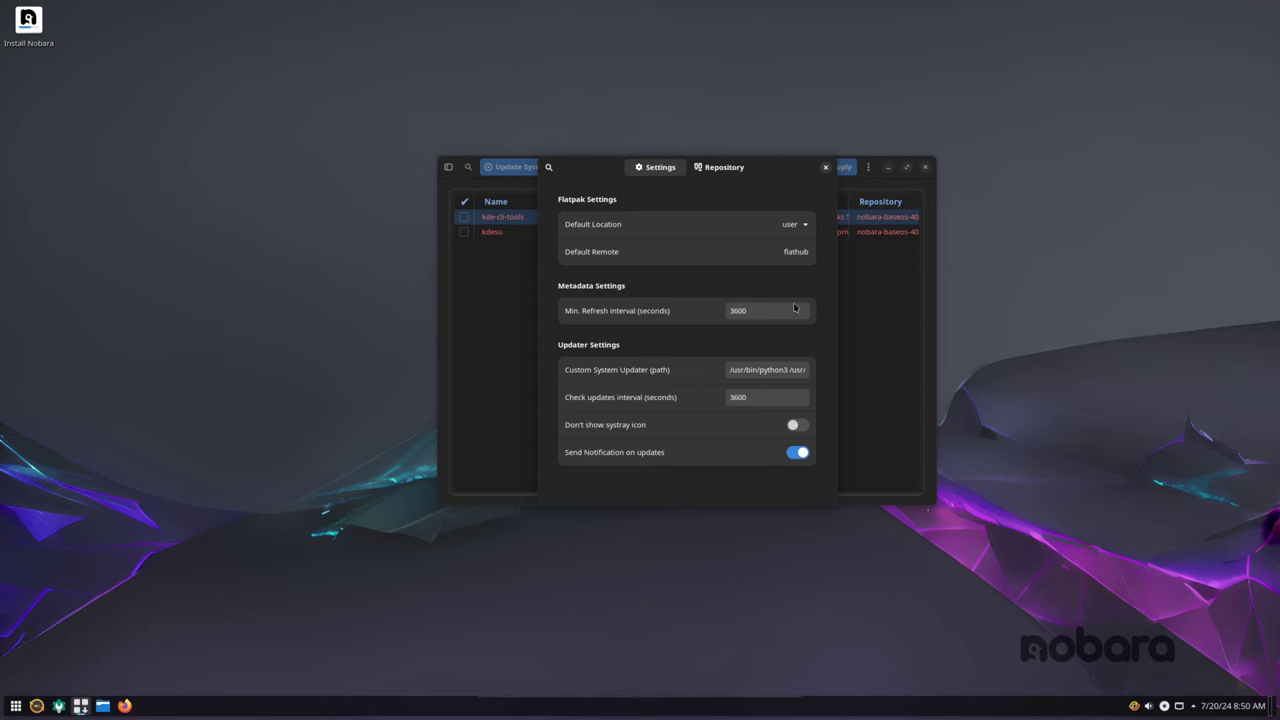
Step: Toggle update notifications and the systray icon off and on, keeping user as Default Location
left_click(796, 456)
left_click(797, 454)
left_click(797, 427)
left_click(795, 429)
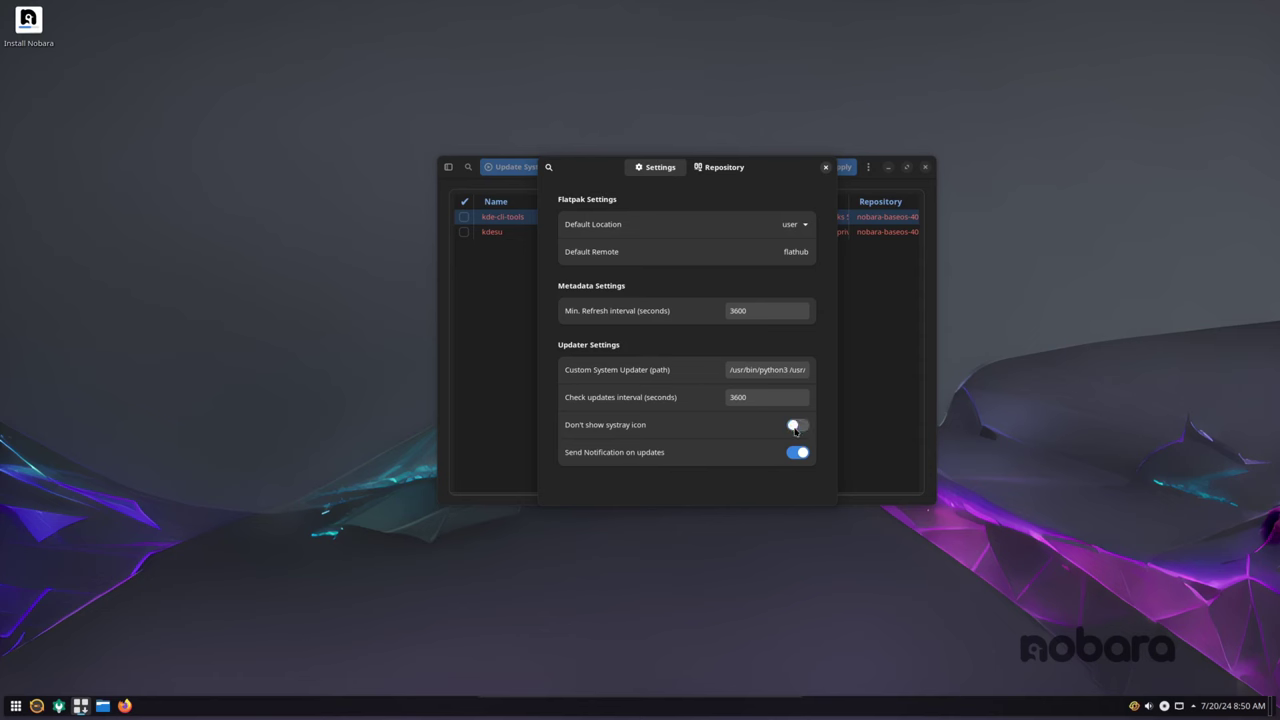
left_click(805, 227)
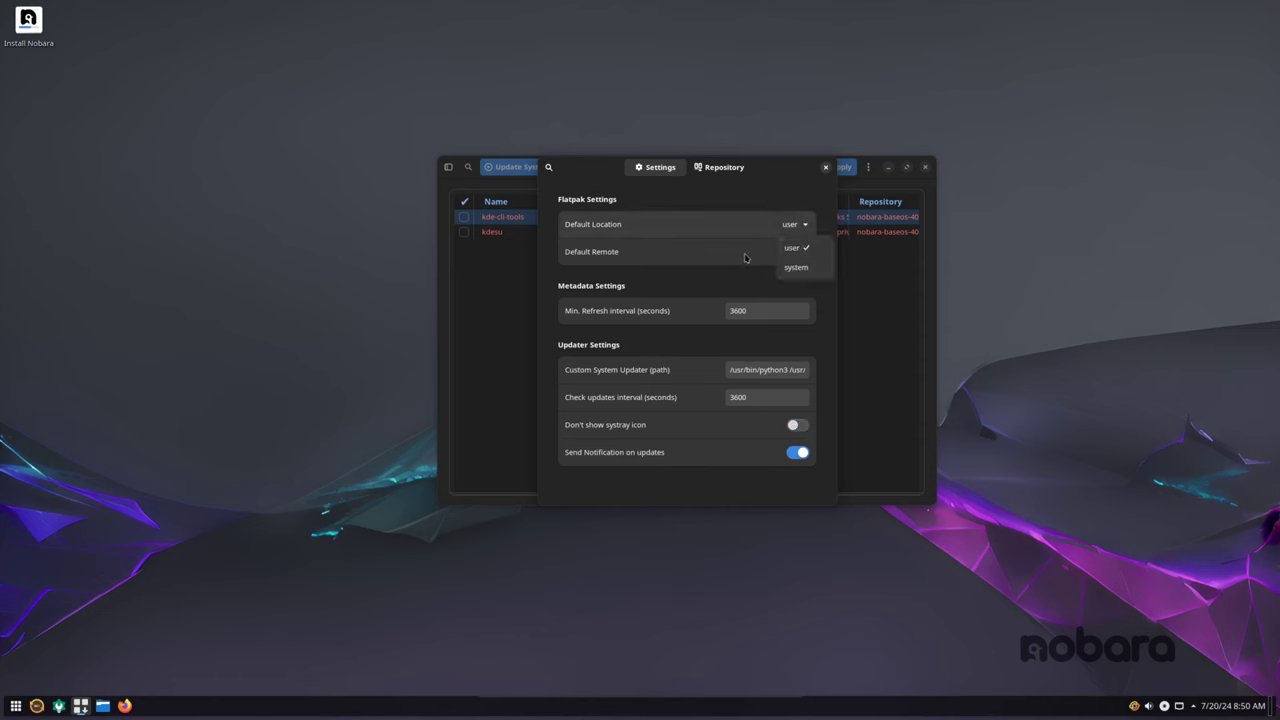
left_click(797, 252)
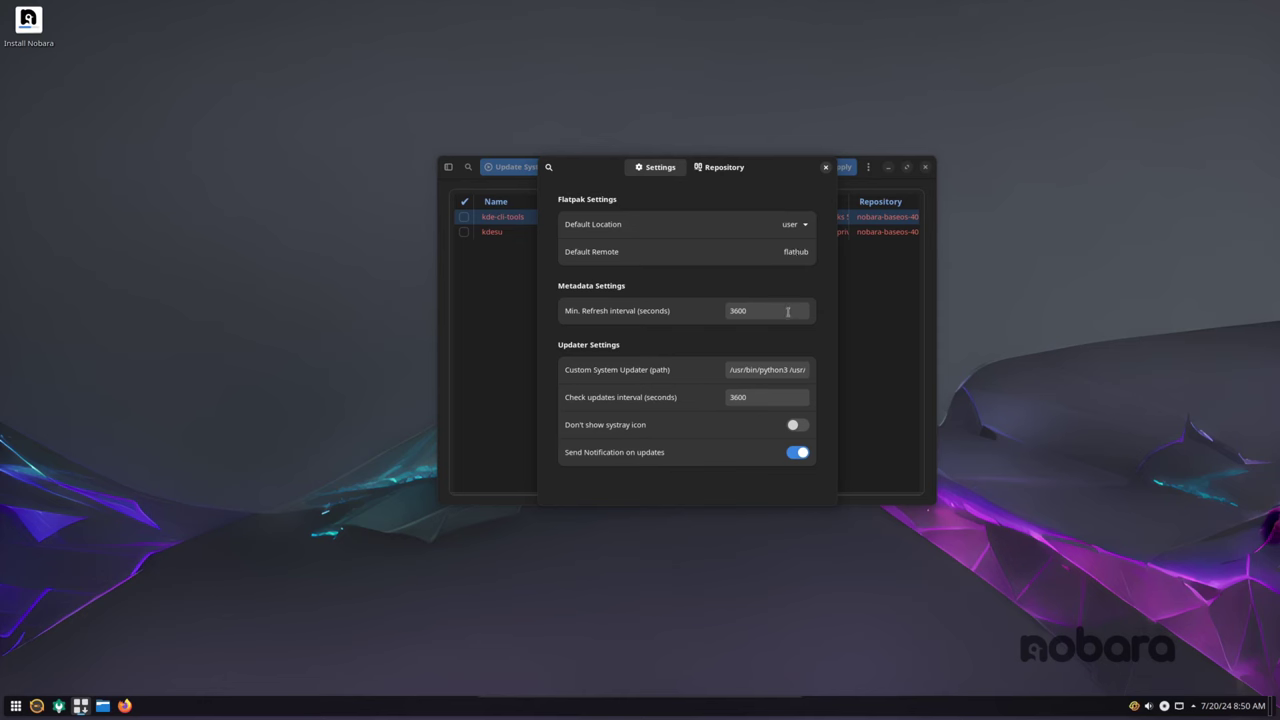
Step: Open the Repository view in Yum Extender and scroll through the enabled repositories
left_click(719, 170)
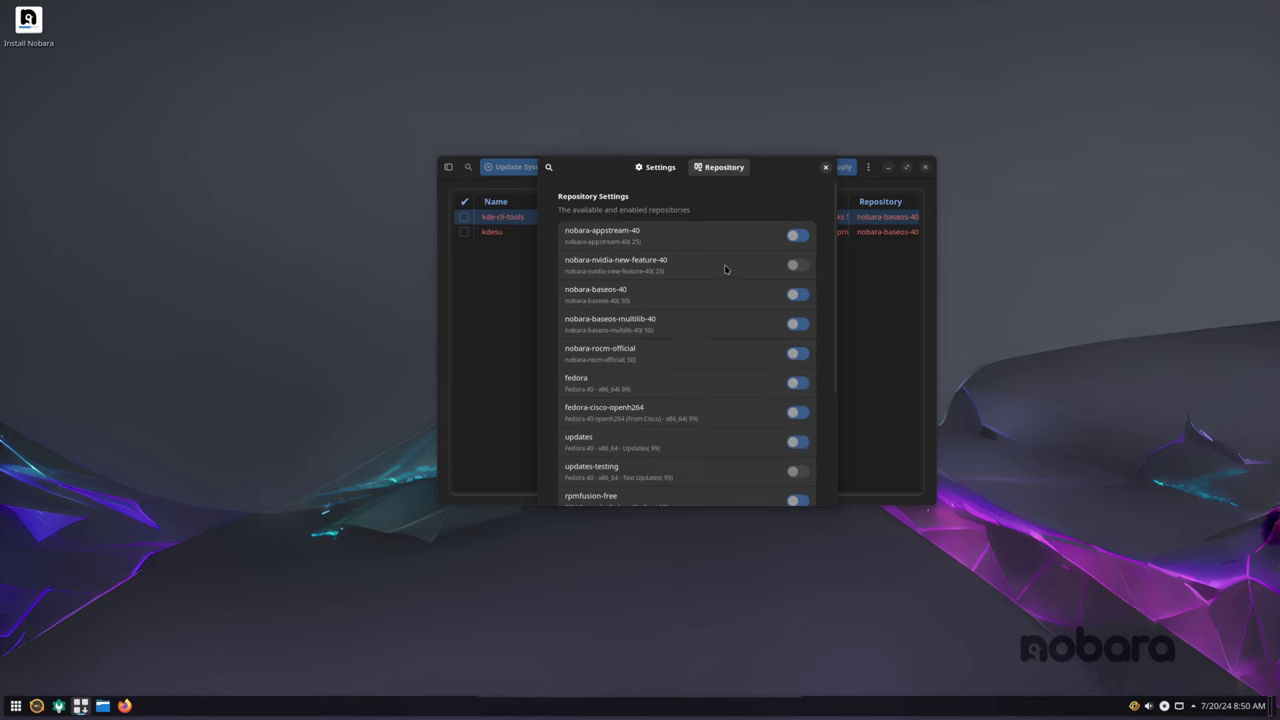
scroll(726, 272, "down", 1)
scroll(726, 272, "down", 3)
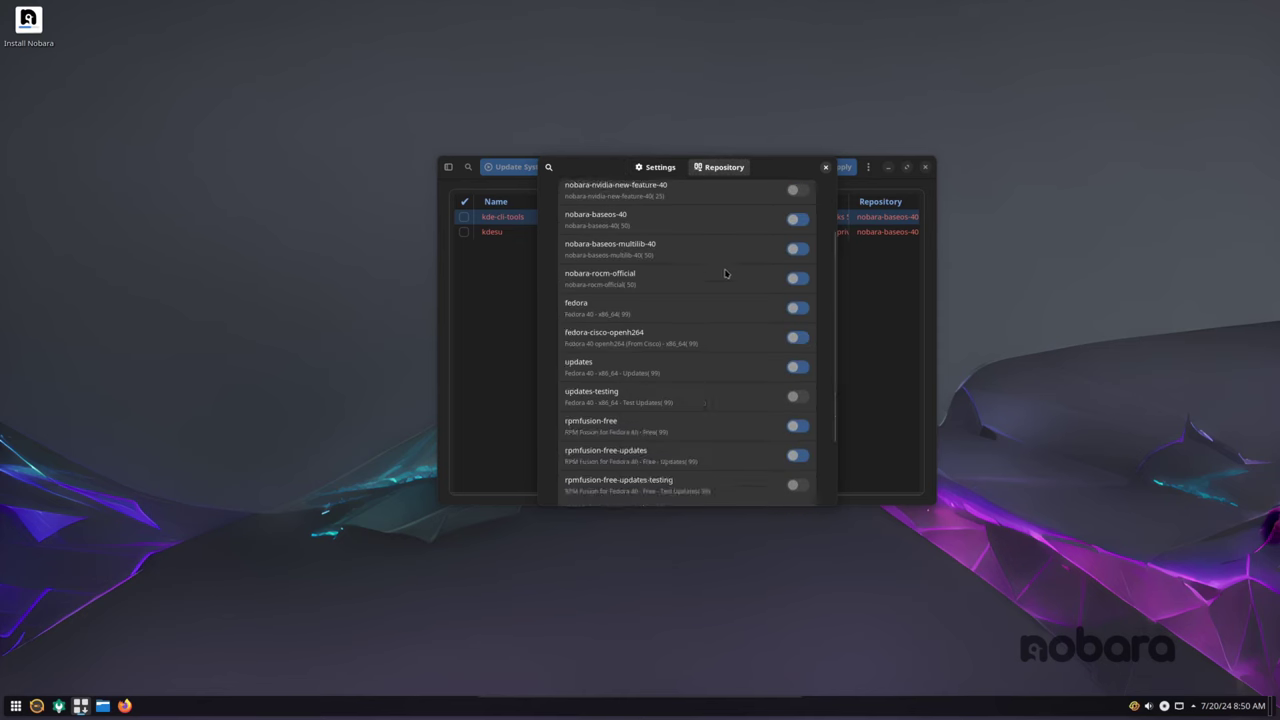
scroll(726, 272, "down", 1)
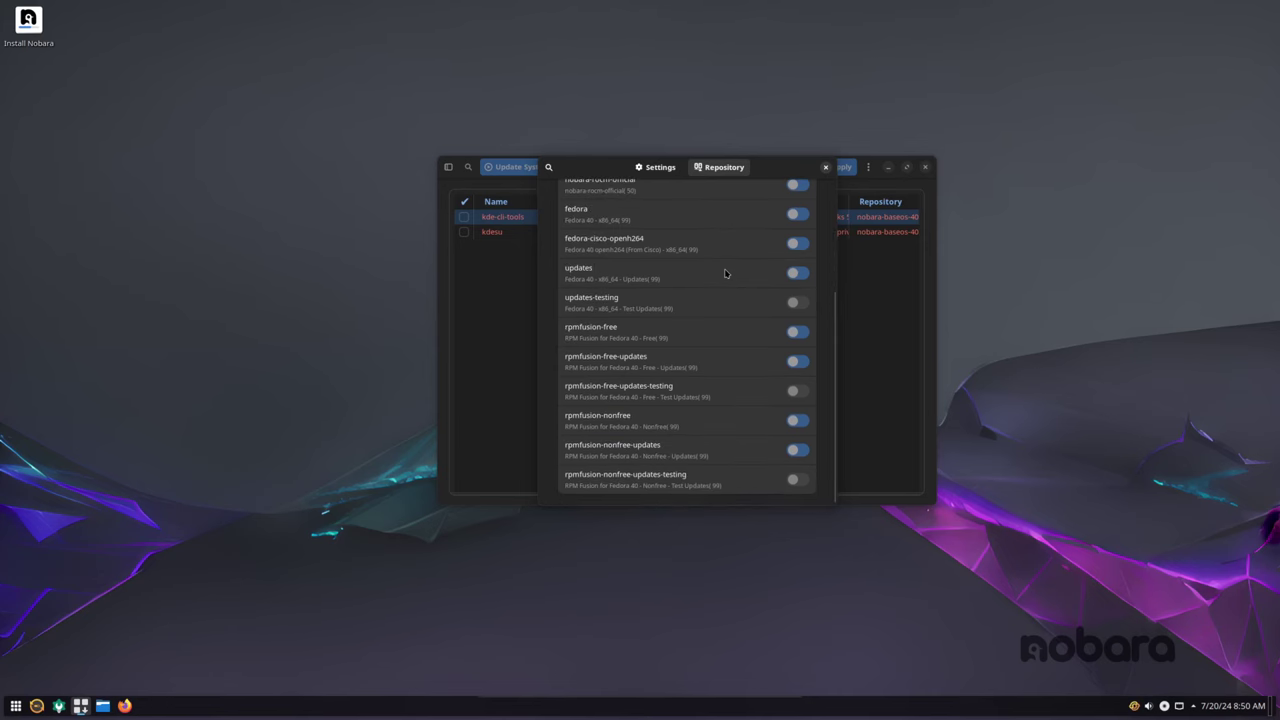
scroll(724, 273, "up", 3)
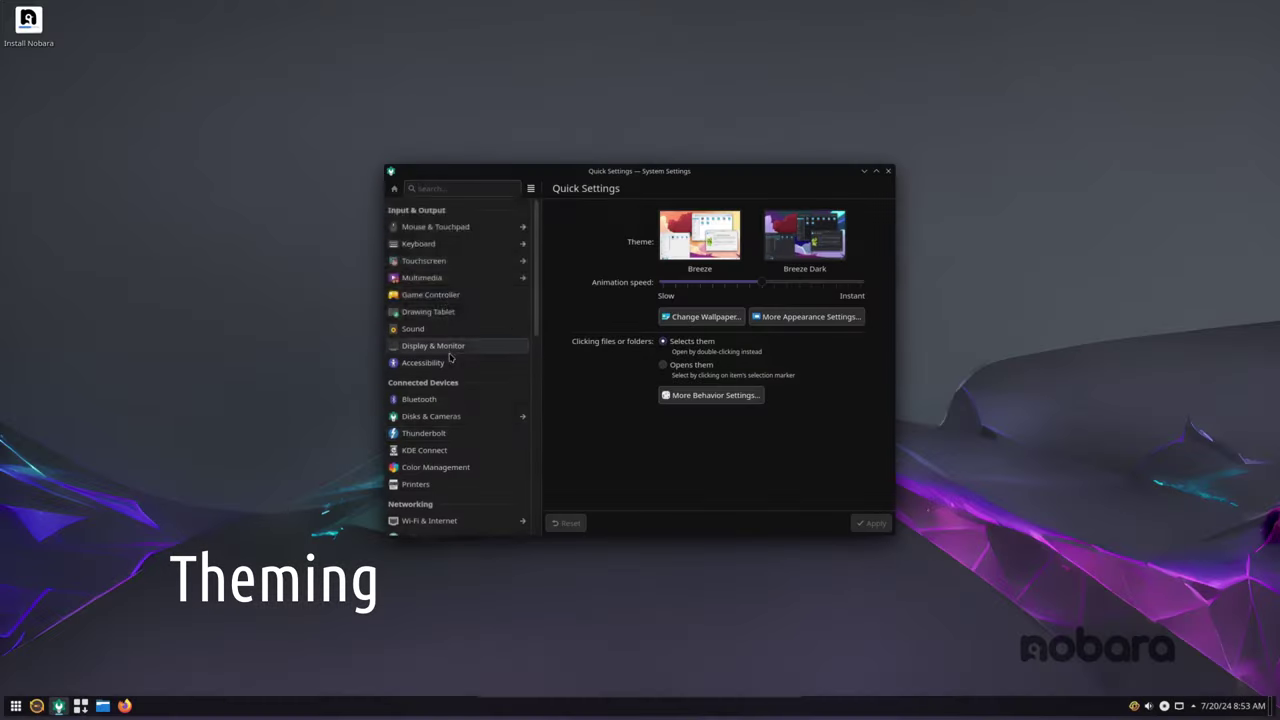
Step: Go from Wallpaper to Colors & Themes, then enlarge and reposition the window to show all four Global Themes
scroll(434, 394, "down", 3)
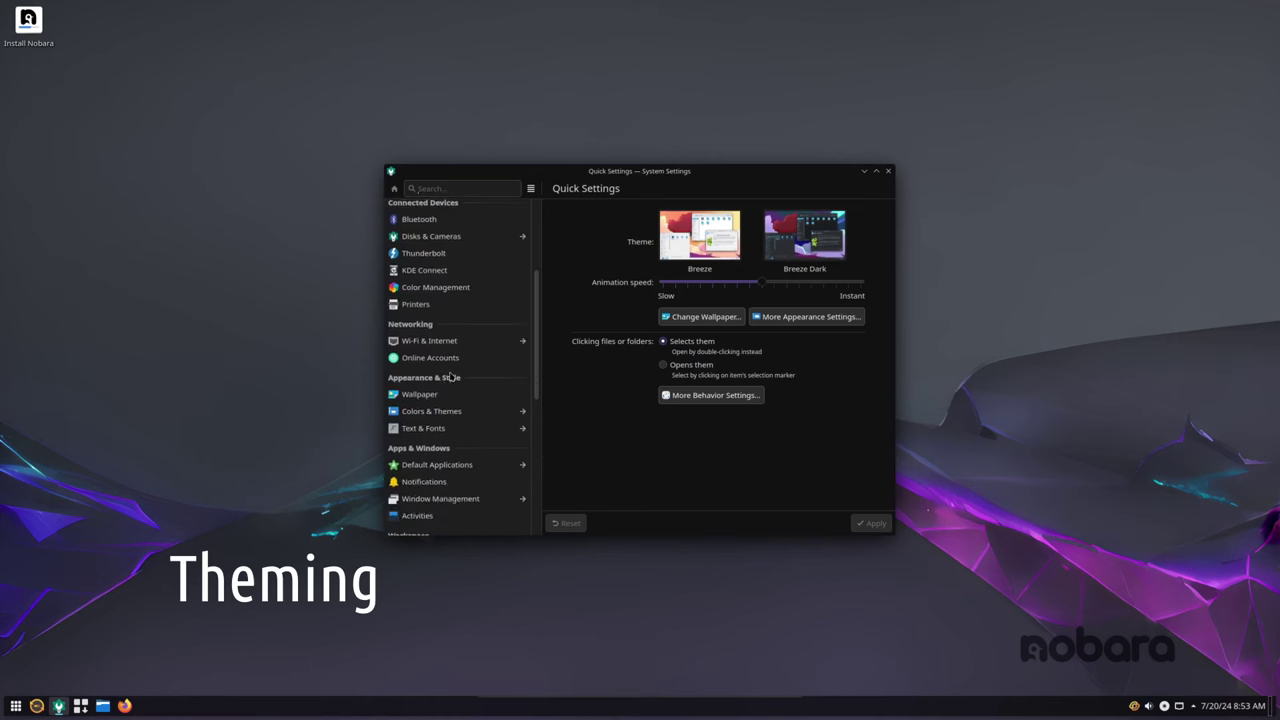
left_click(434, 394)
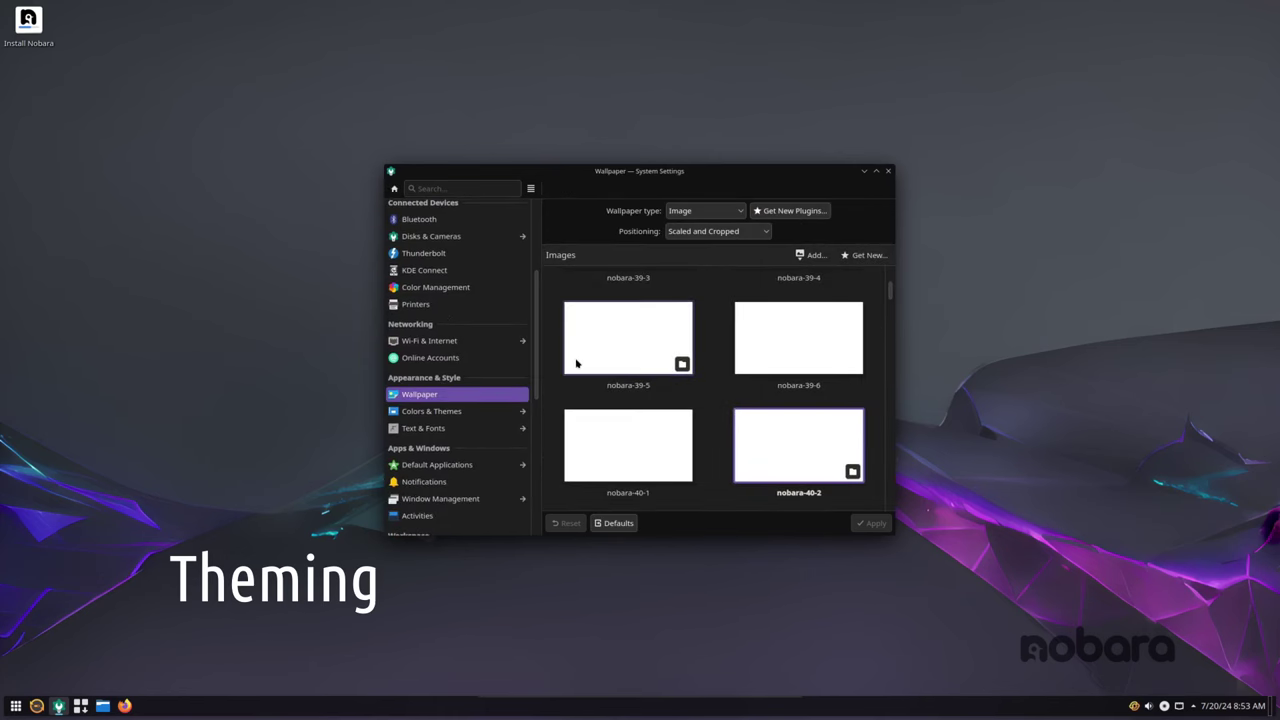
left_click(453, 411)
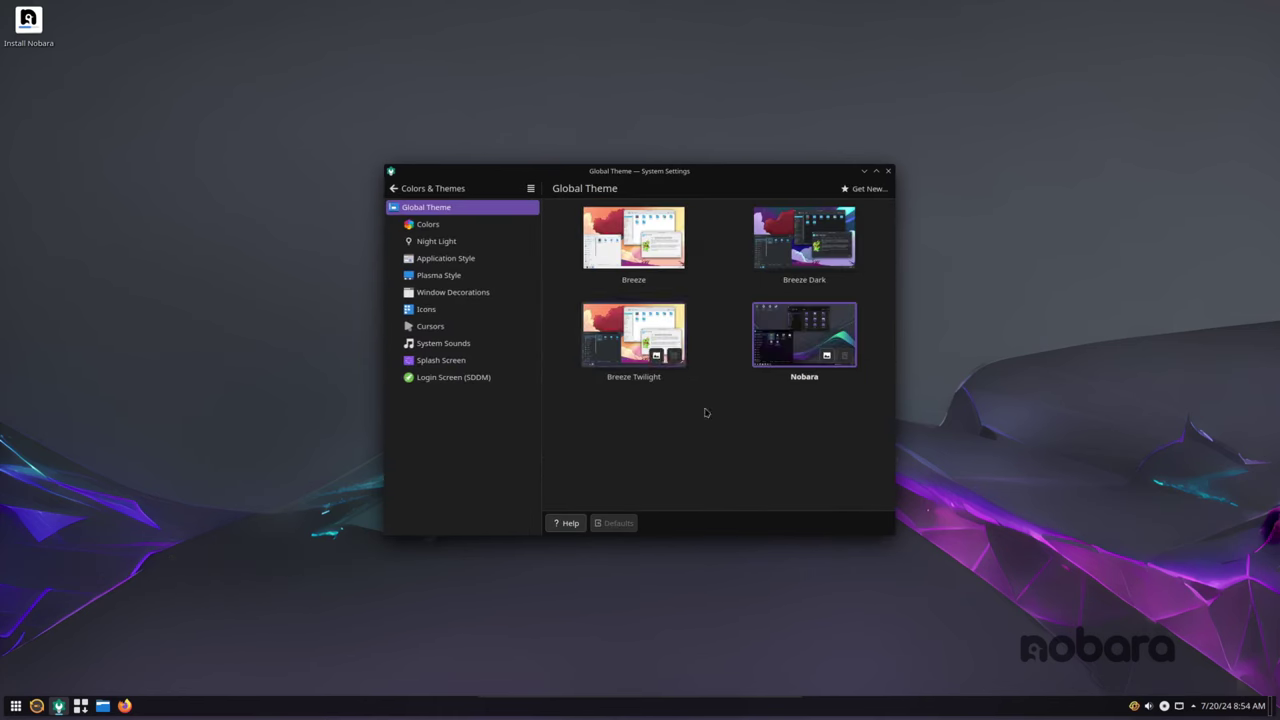
left_click_drag(895, 537, 1064, 554)
left_click_drag(879, 175, 759, 141)
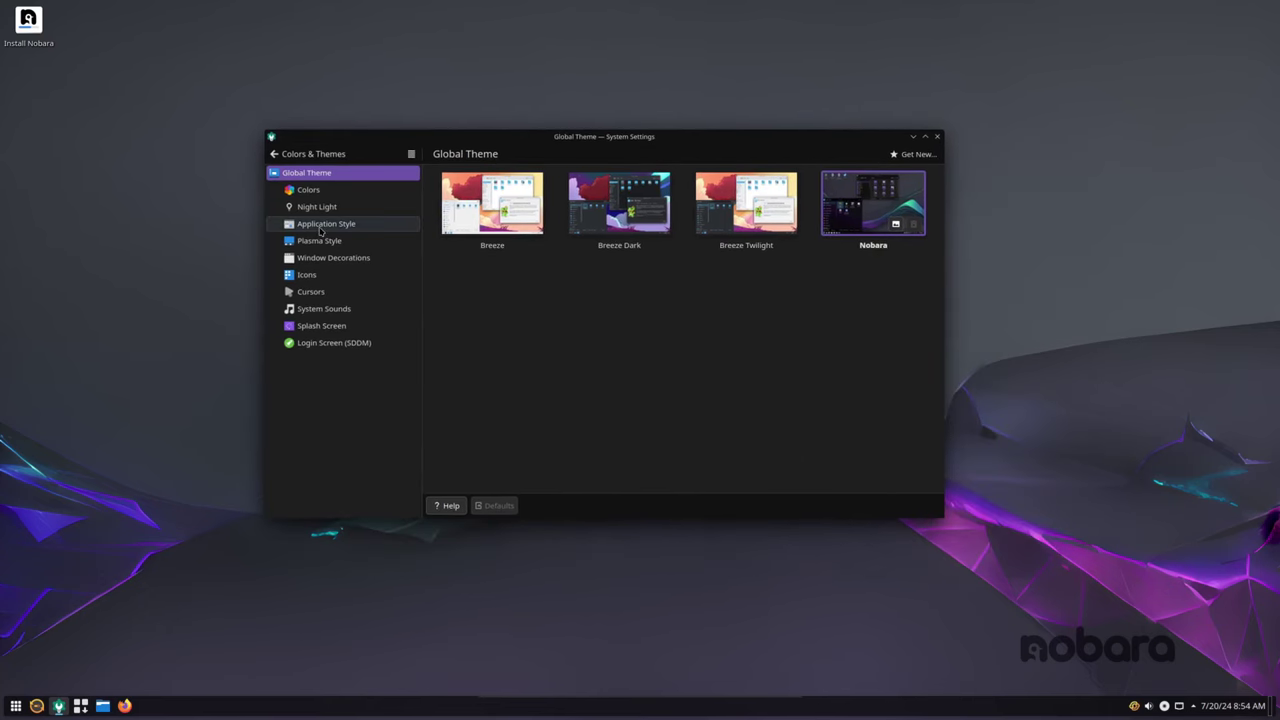
left_click(316, 242)
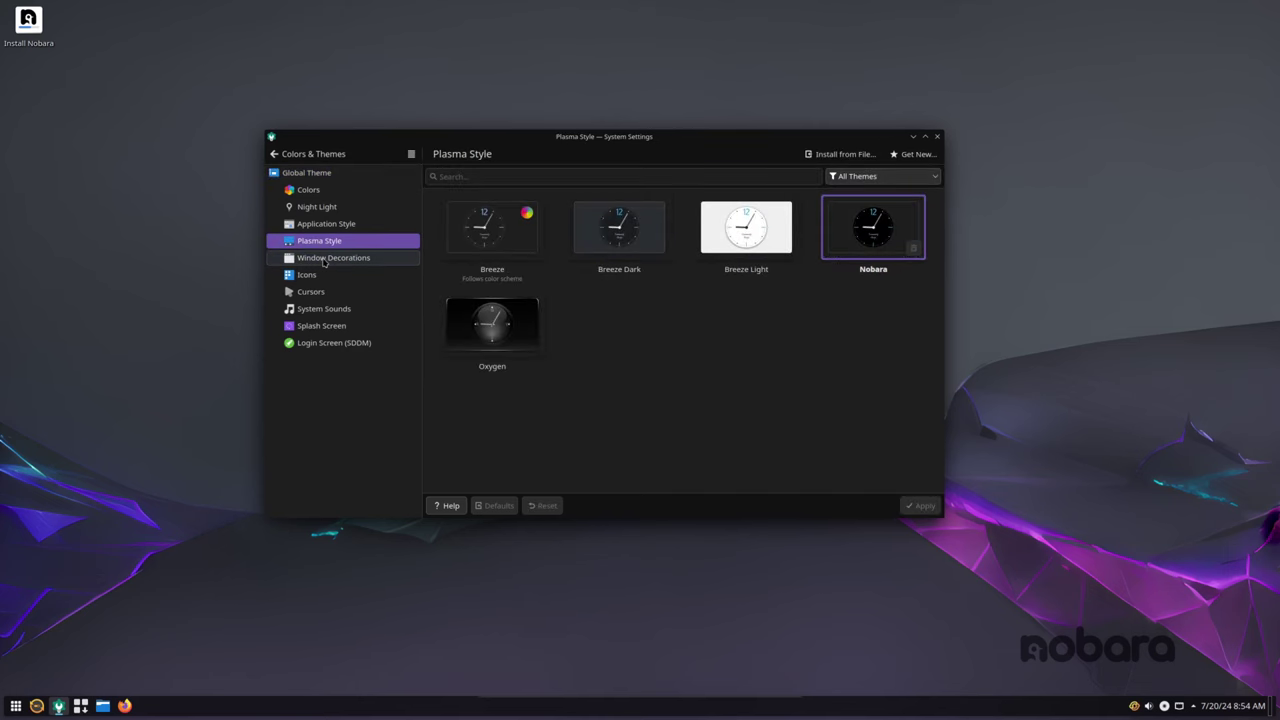
left_click(324, 260)
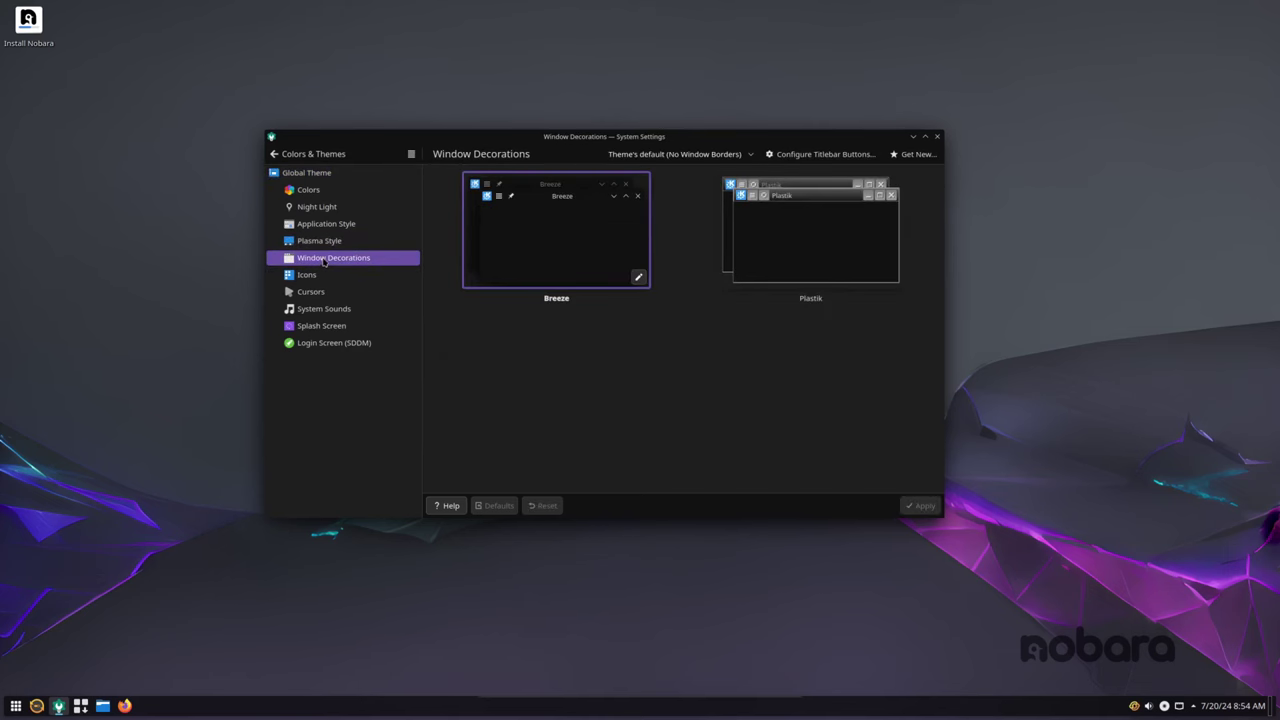
left_click(329, 193)
left_click(316, 274)
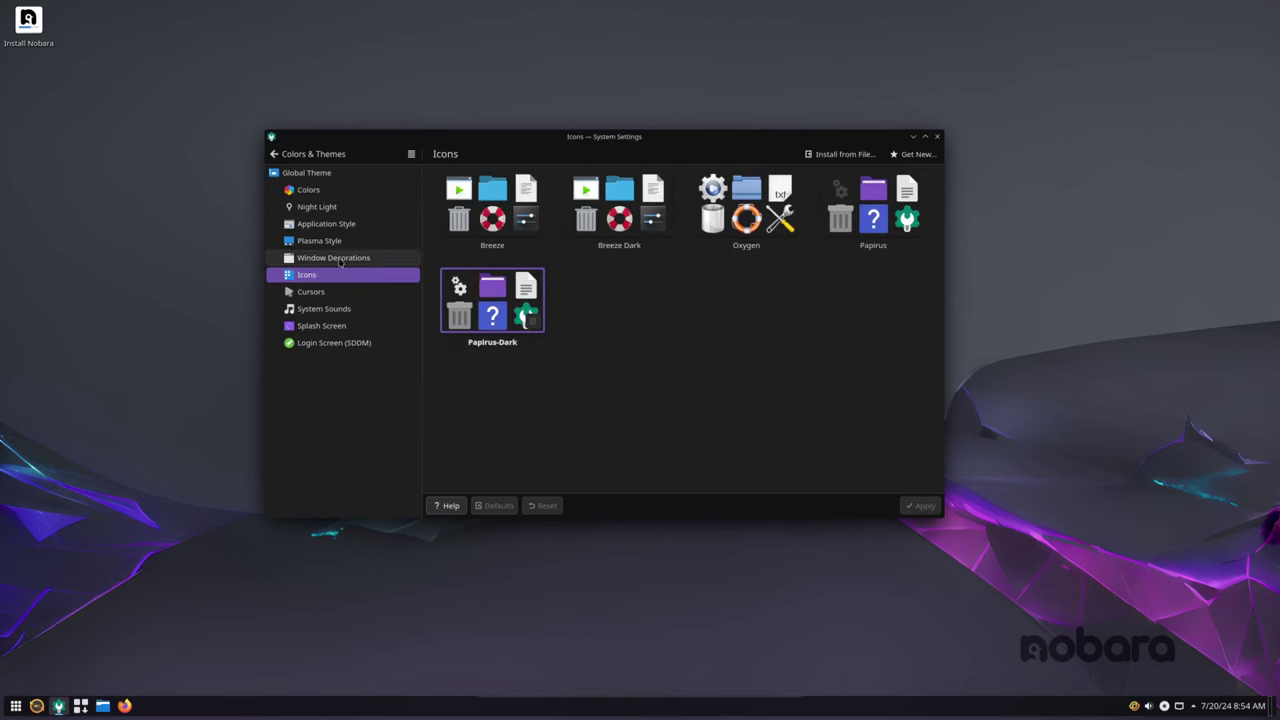
left_click(340, 260)
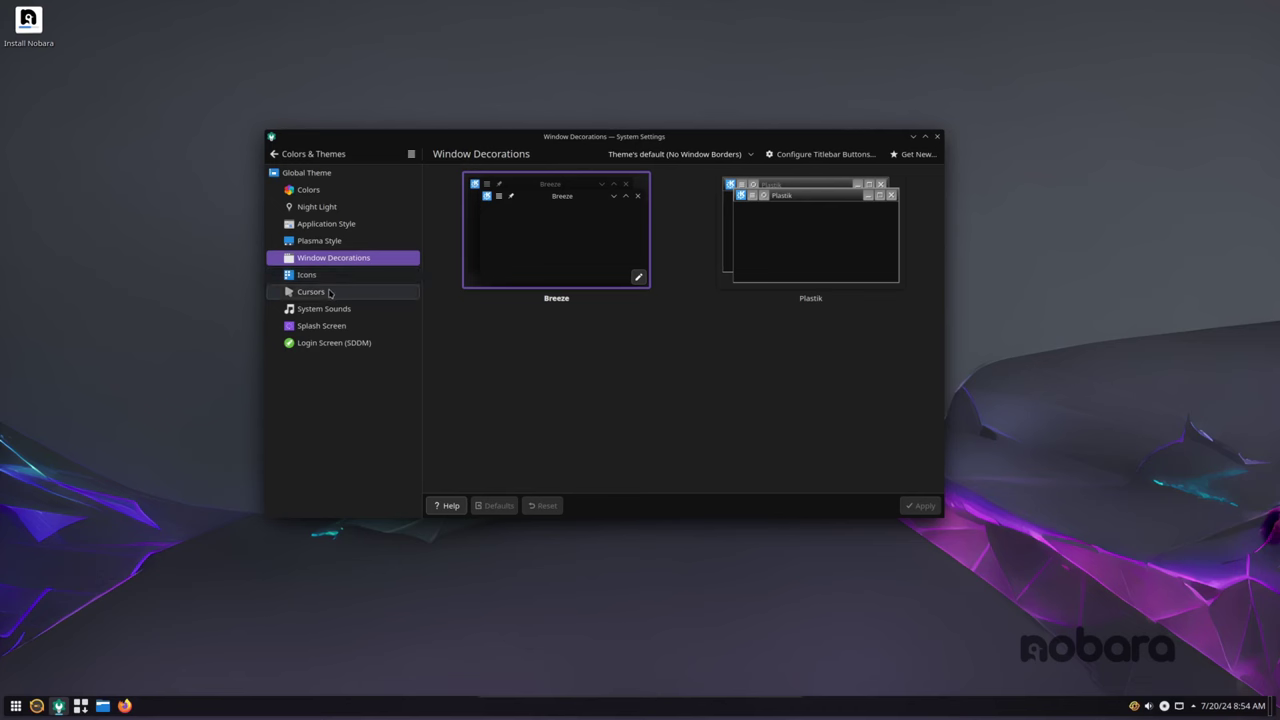
left_click(323, 295)
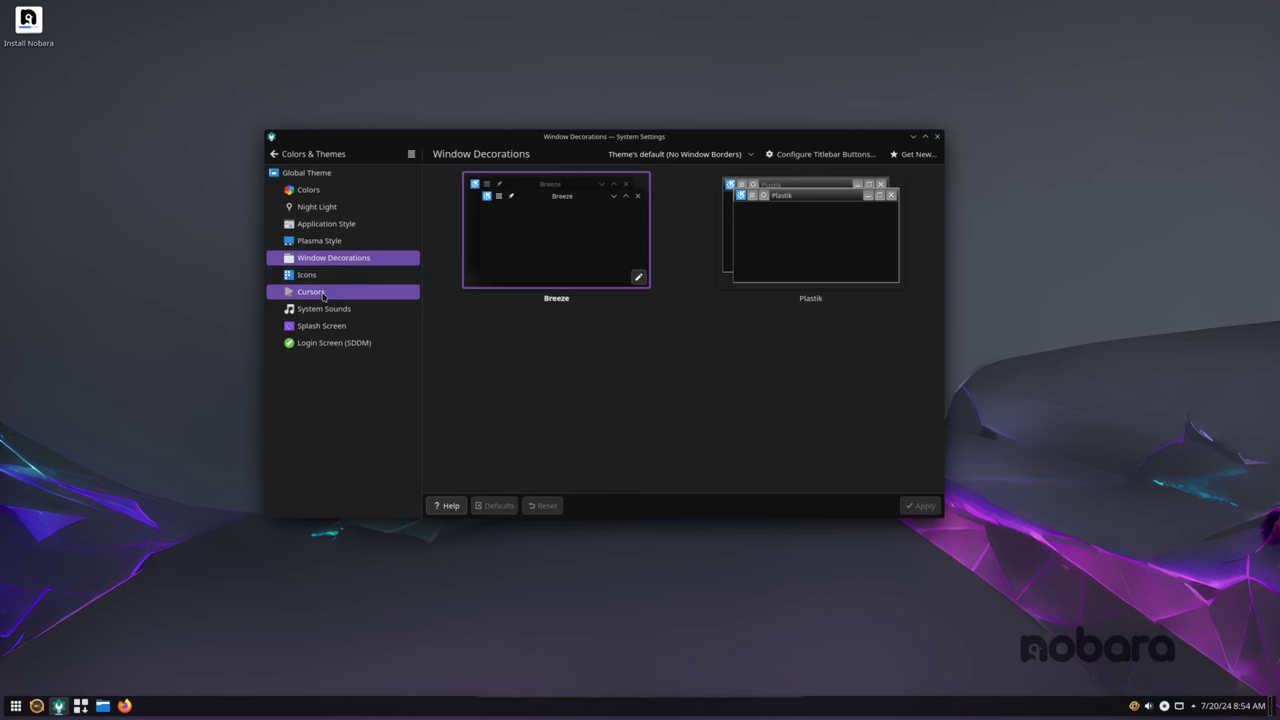
left_click(321, 175)
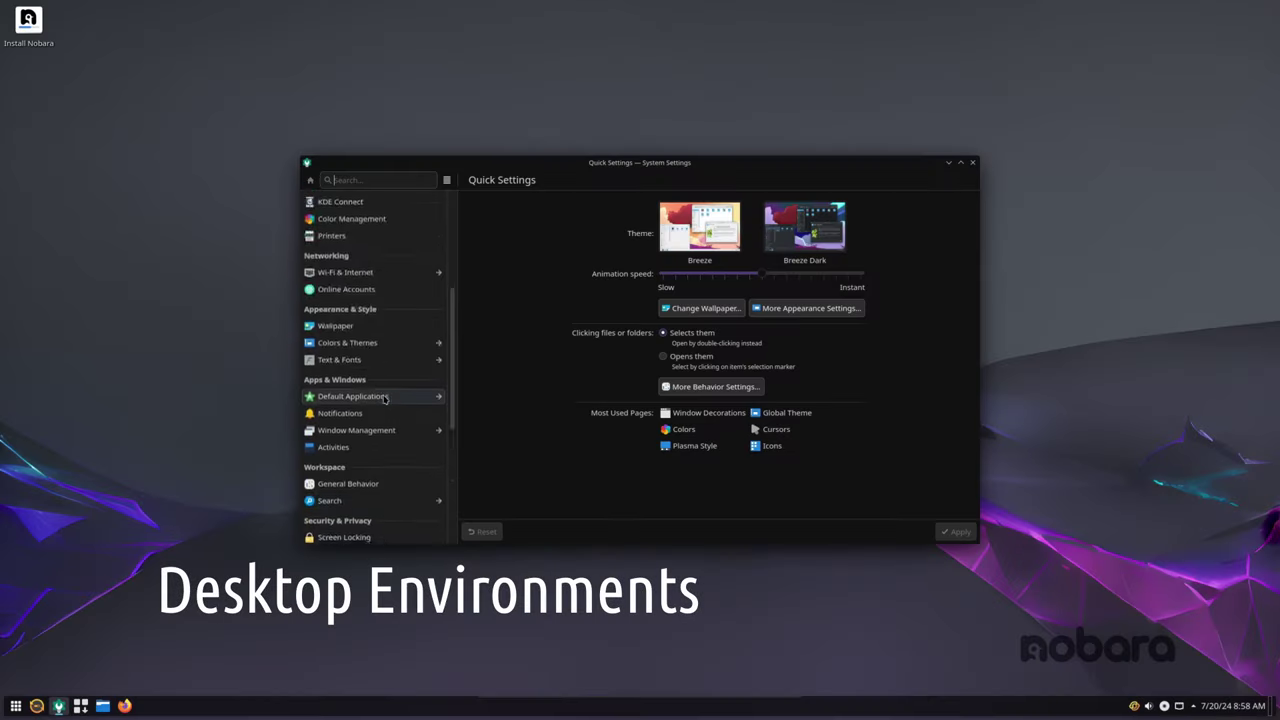
Step: Scroll the System Settings sidebar to the System section and open About this System
scroll(354, 456, "down", 6)
left_click(352, 457)
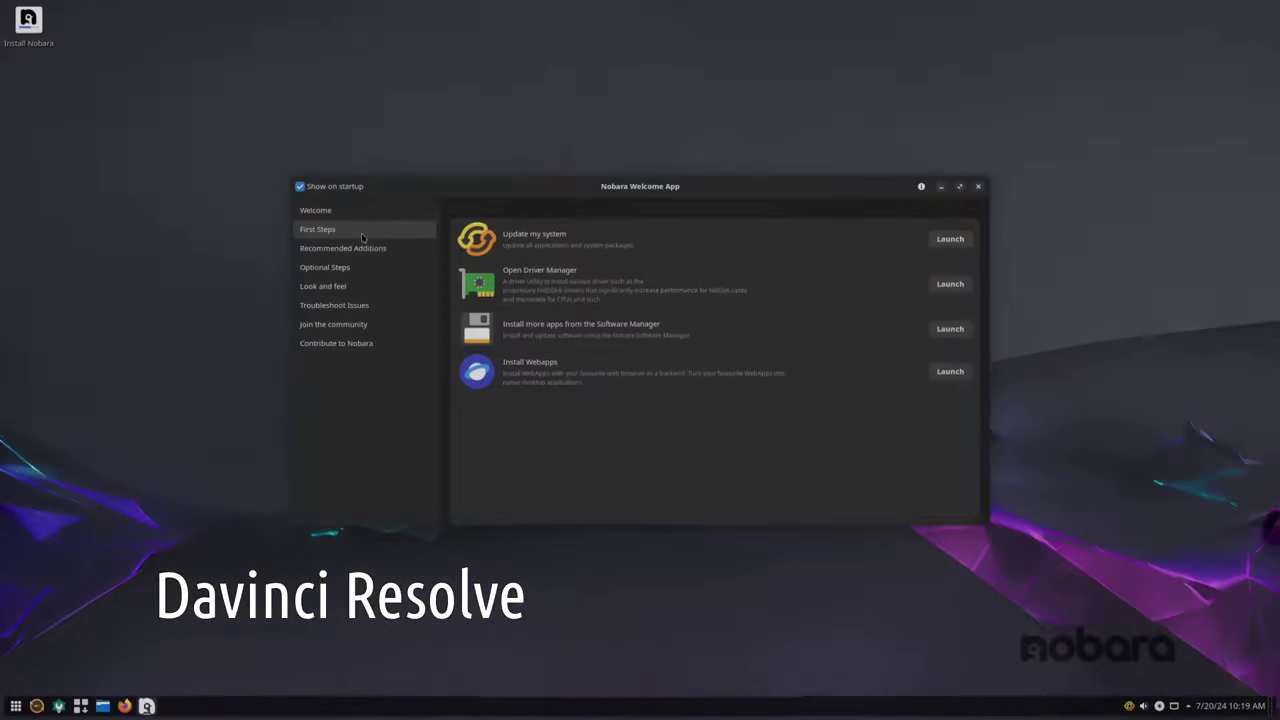
Step: Browse the Optional Steps, Look and feel, Troubleshoot Issues and Join the community pages, ending on Recommended Additions
left_click(368, 250)
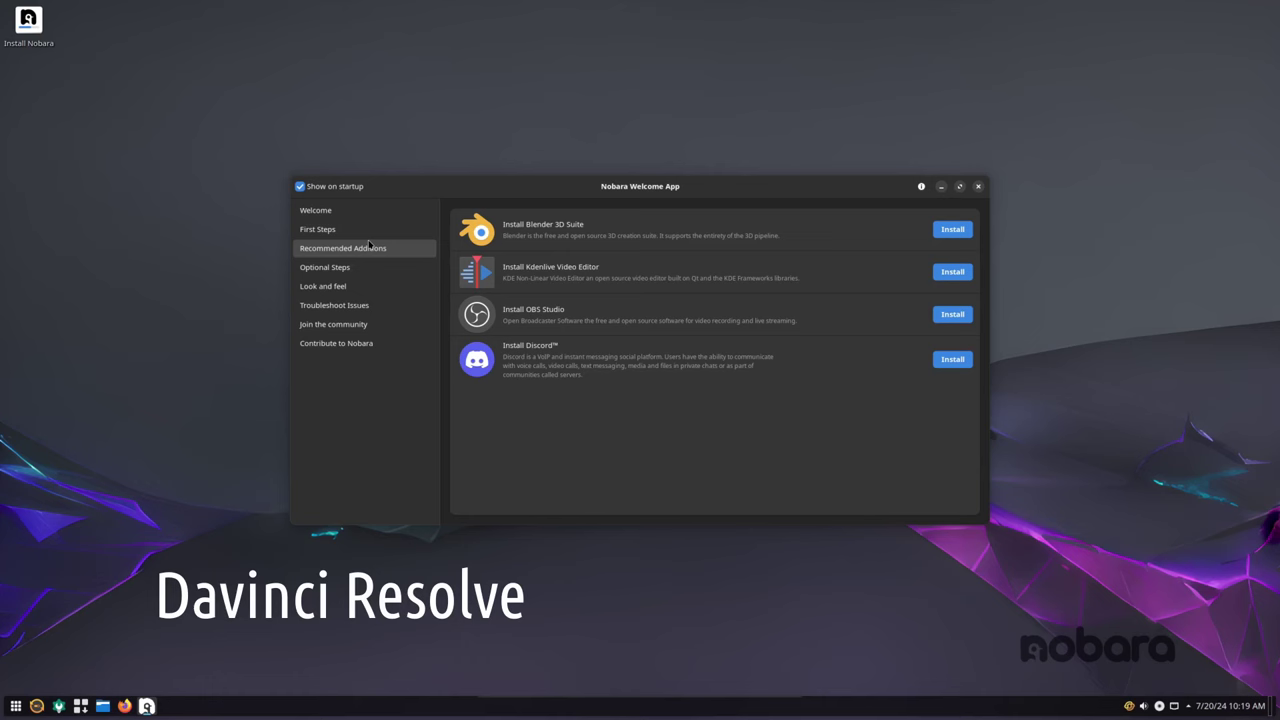
left_click(363, 268)
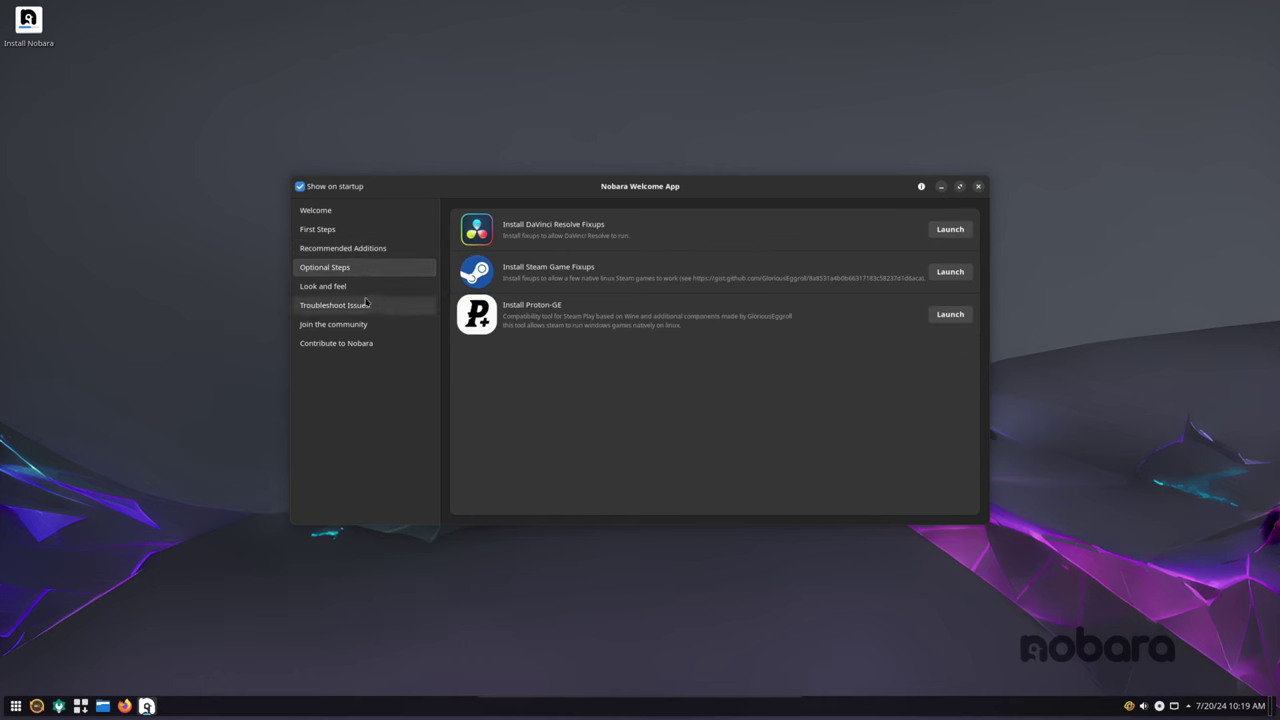
left_click(359, 289)
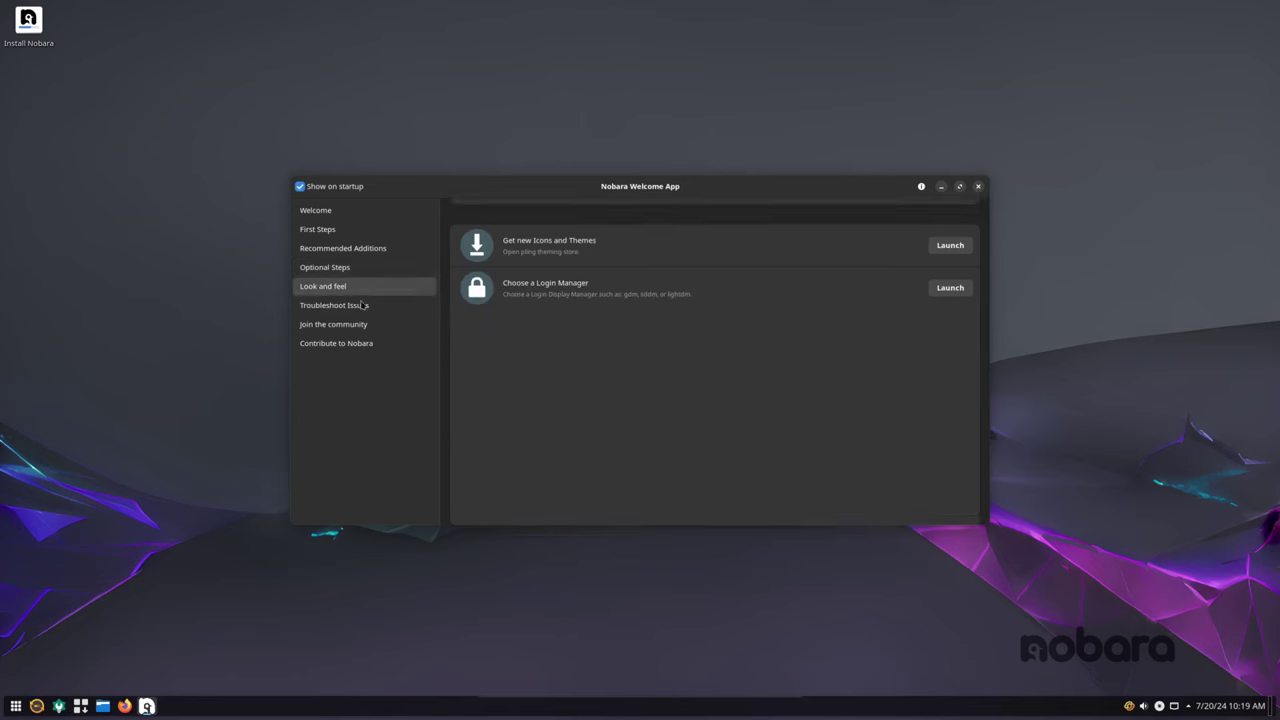
left_click(358, 306)
left_click(363, 326)
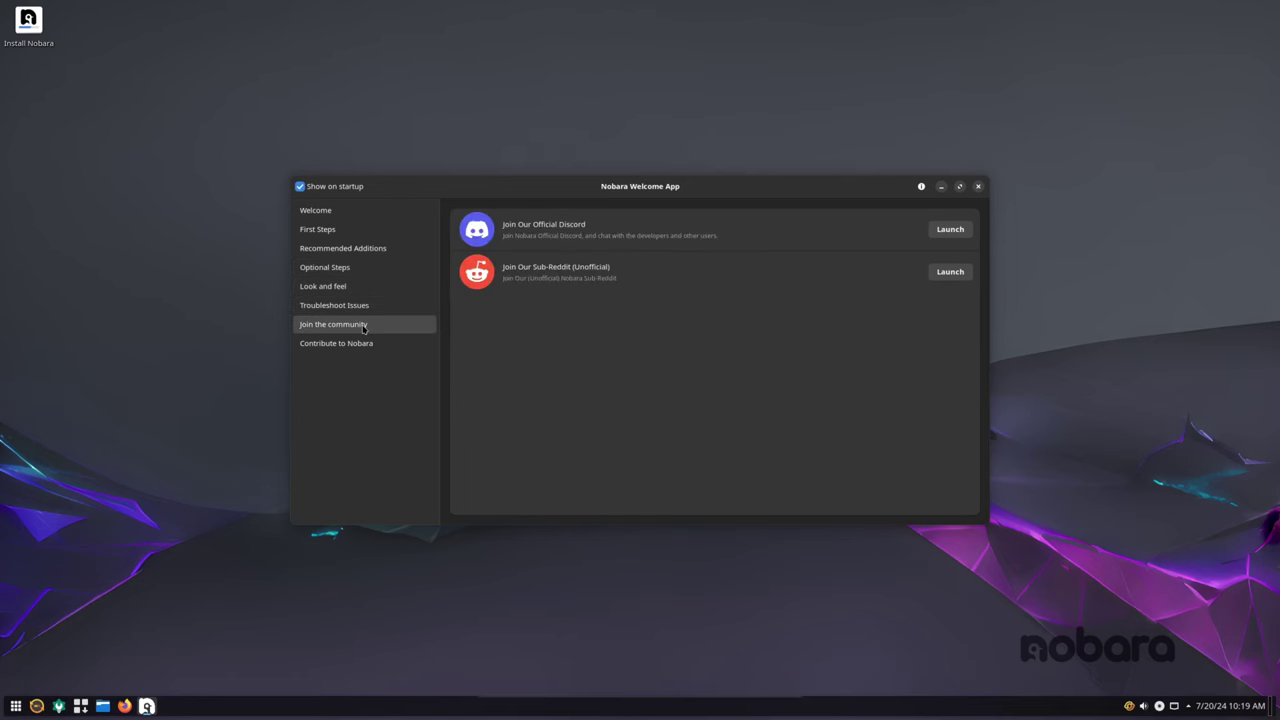
left_click(345, 248)
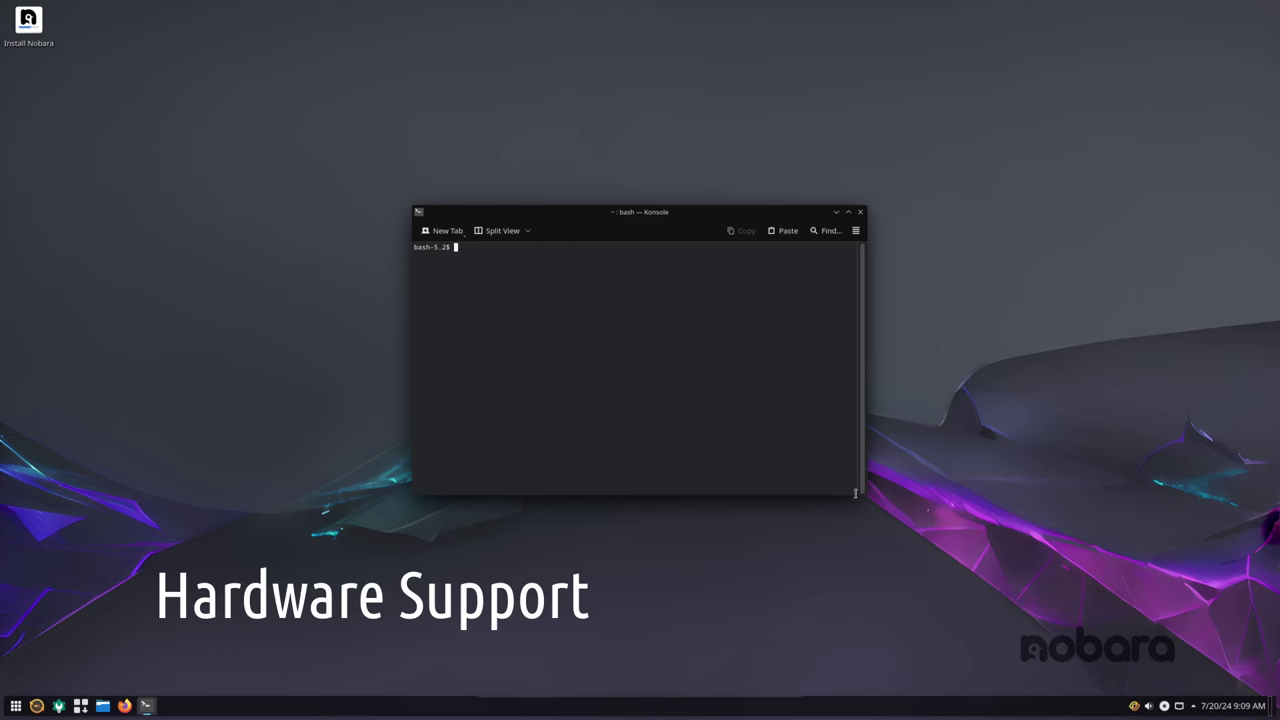
Step: Enlarge the Konsole window and run uname -a to print full system information
left_click_drag(856, 493, 942, 521)
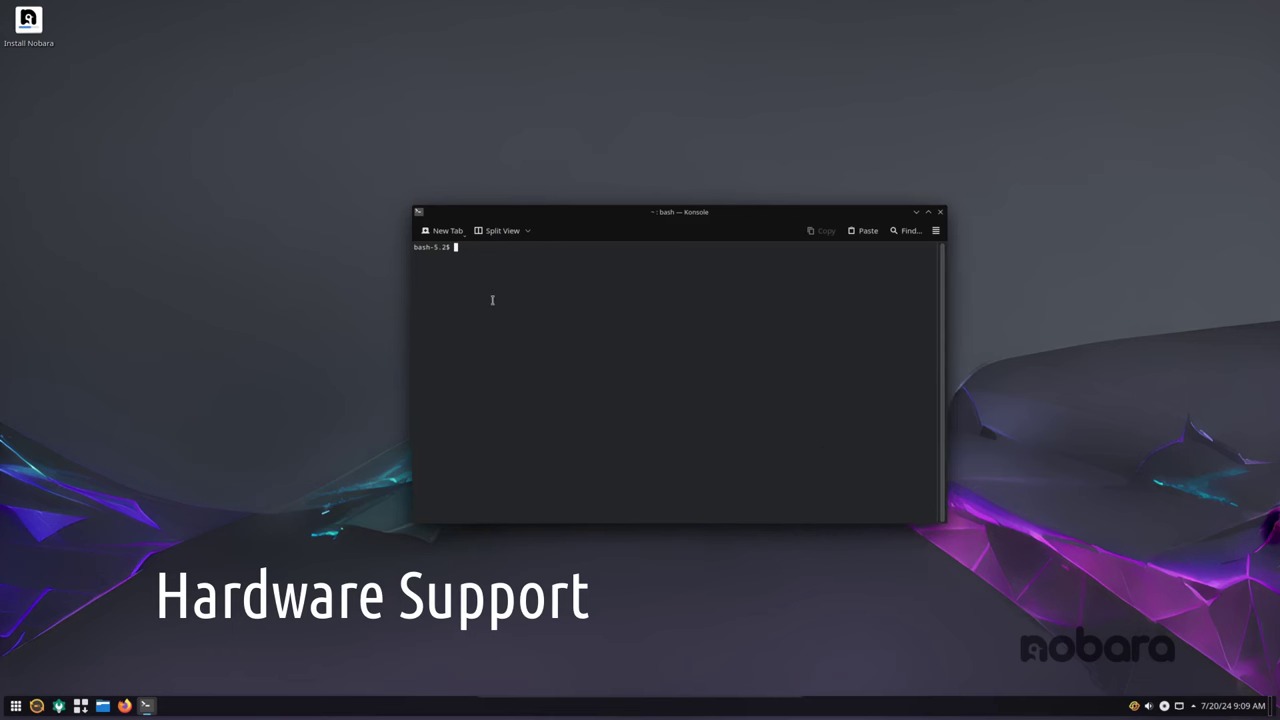
type("uname -a")
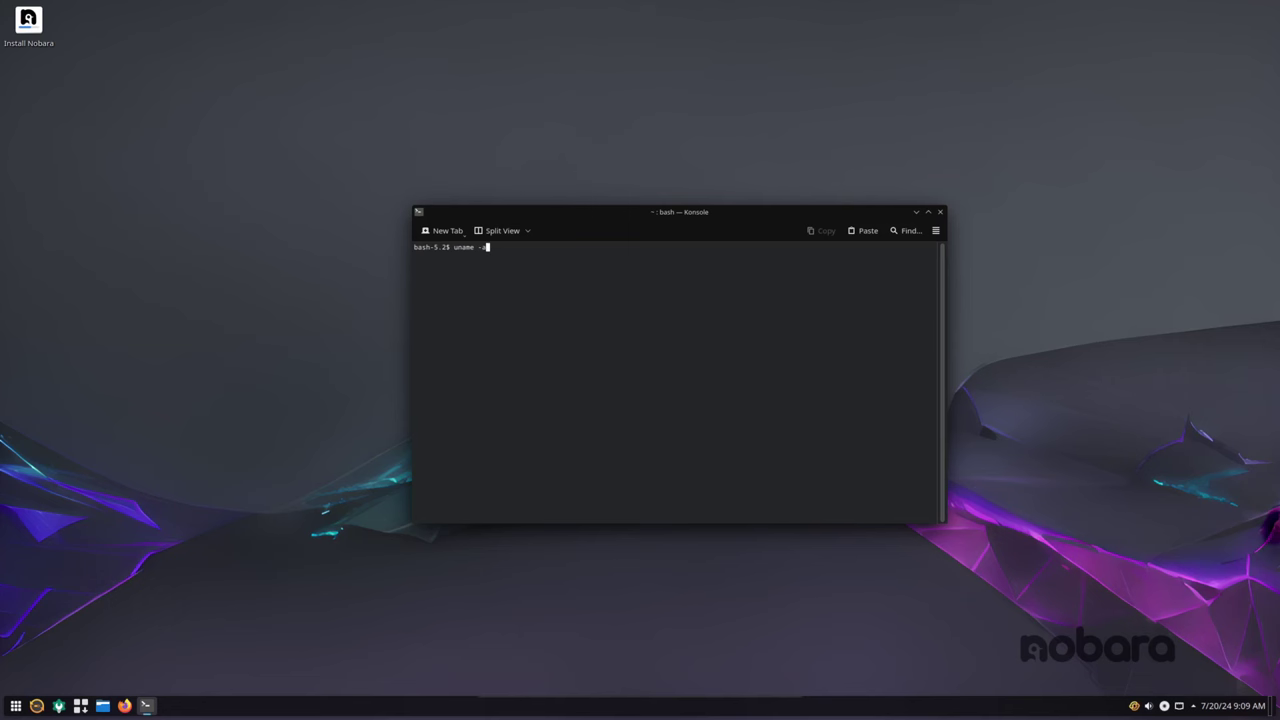
key("Return")
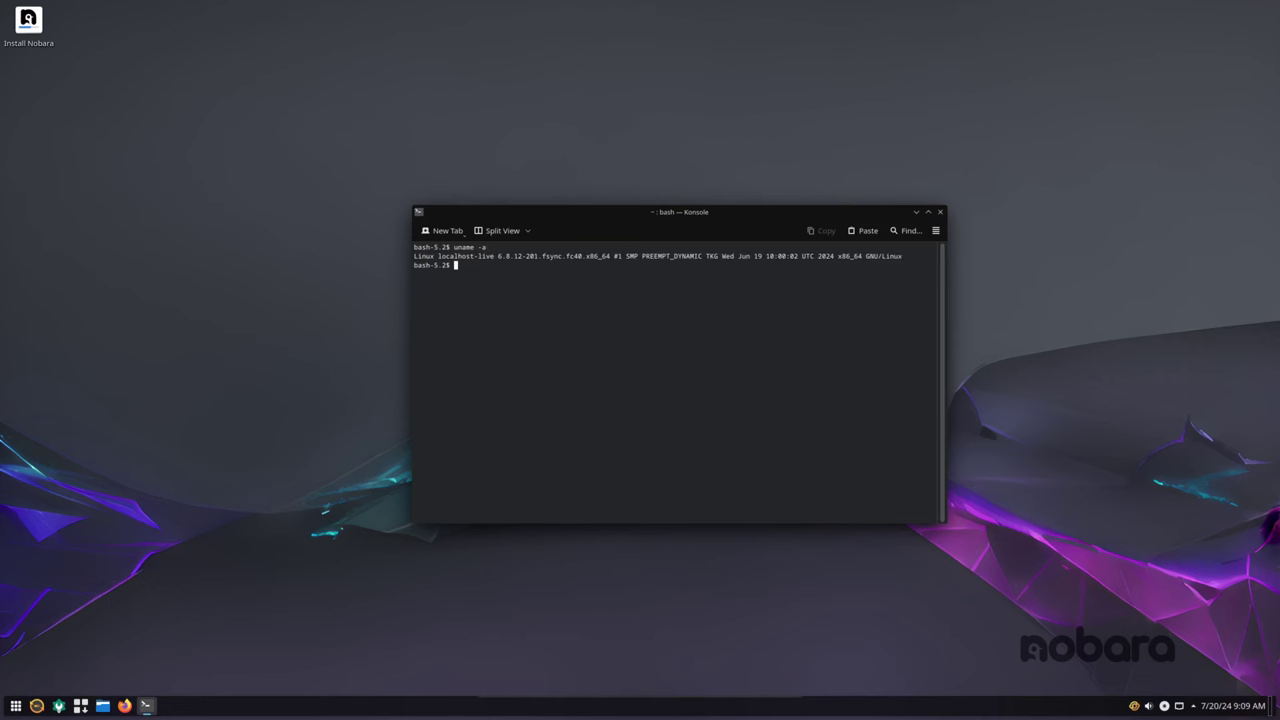
Step: Run uname -r to show kernel 6.8.12-201.fsync.fc40.x86_64, then select and deselect that line
type("uname -r")
key("Return")
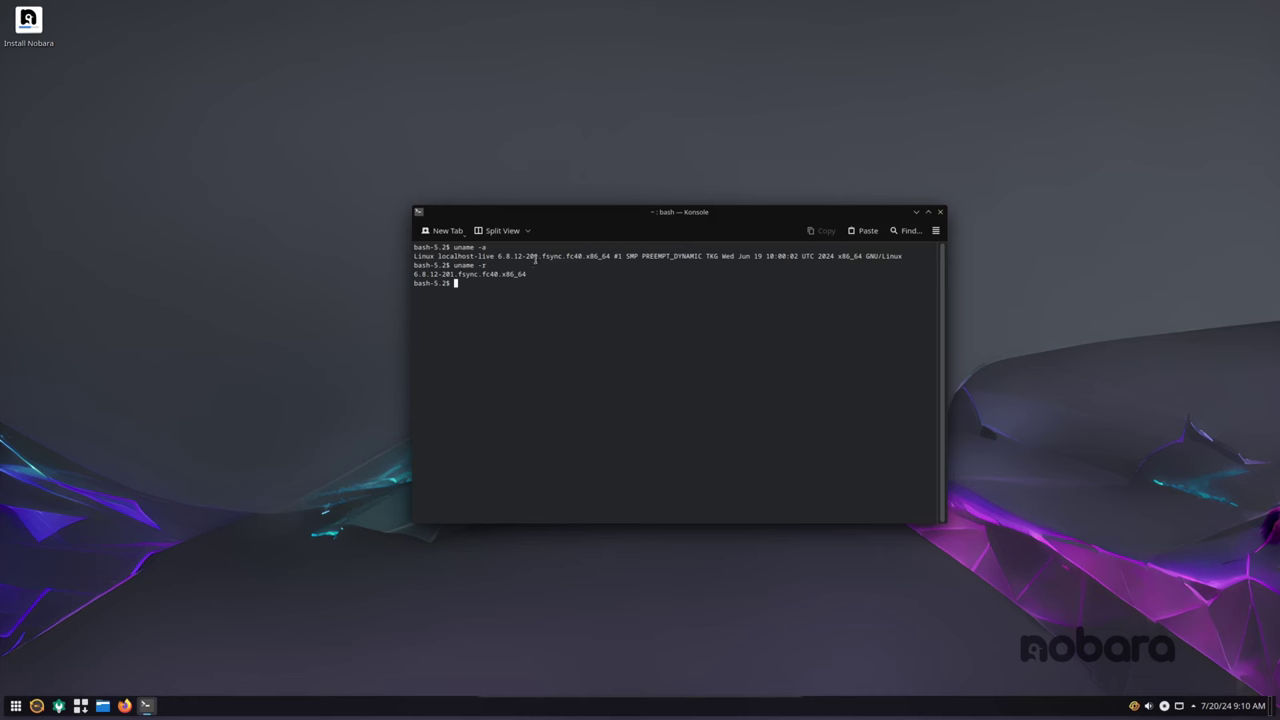
triple_click(531, 274)
left_click(520, 297)
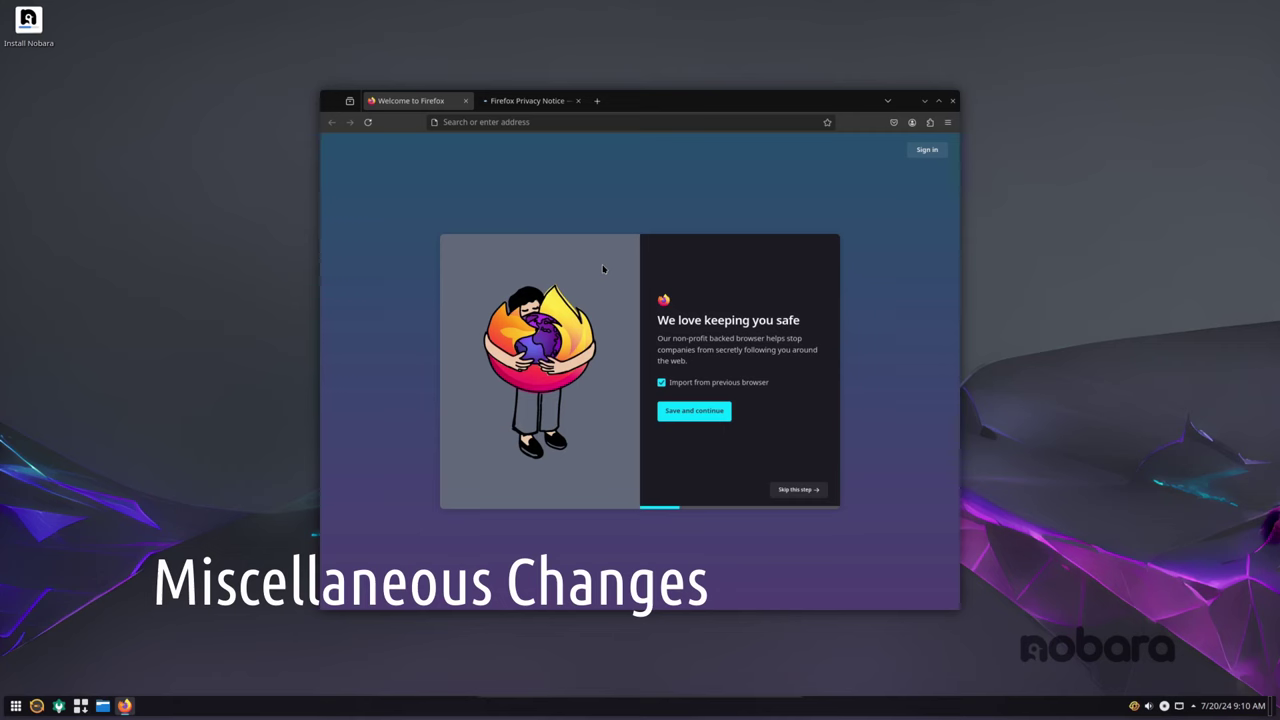
Step: Show the About Firefox version information from the Help section of the ≡ menu
left_click(947, 123)
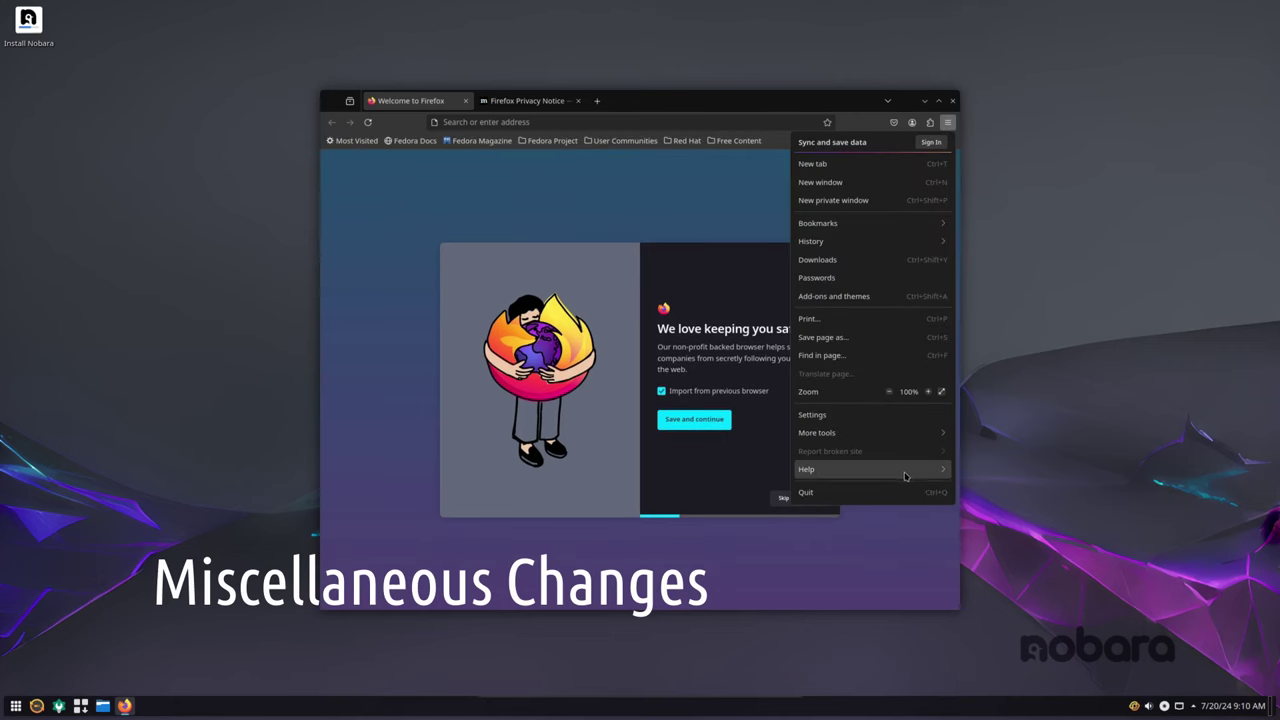
left_click(939, 470)
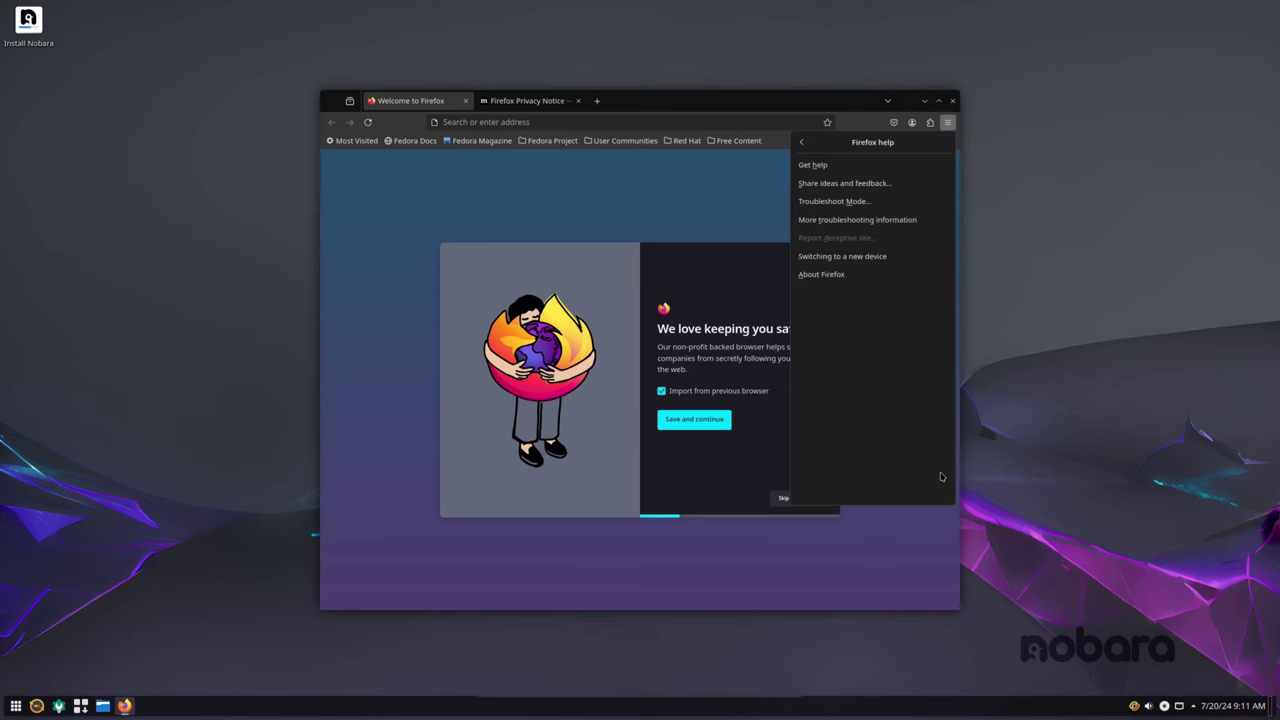
left_click(817, 278)
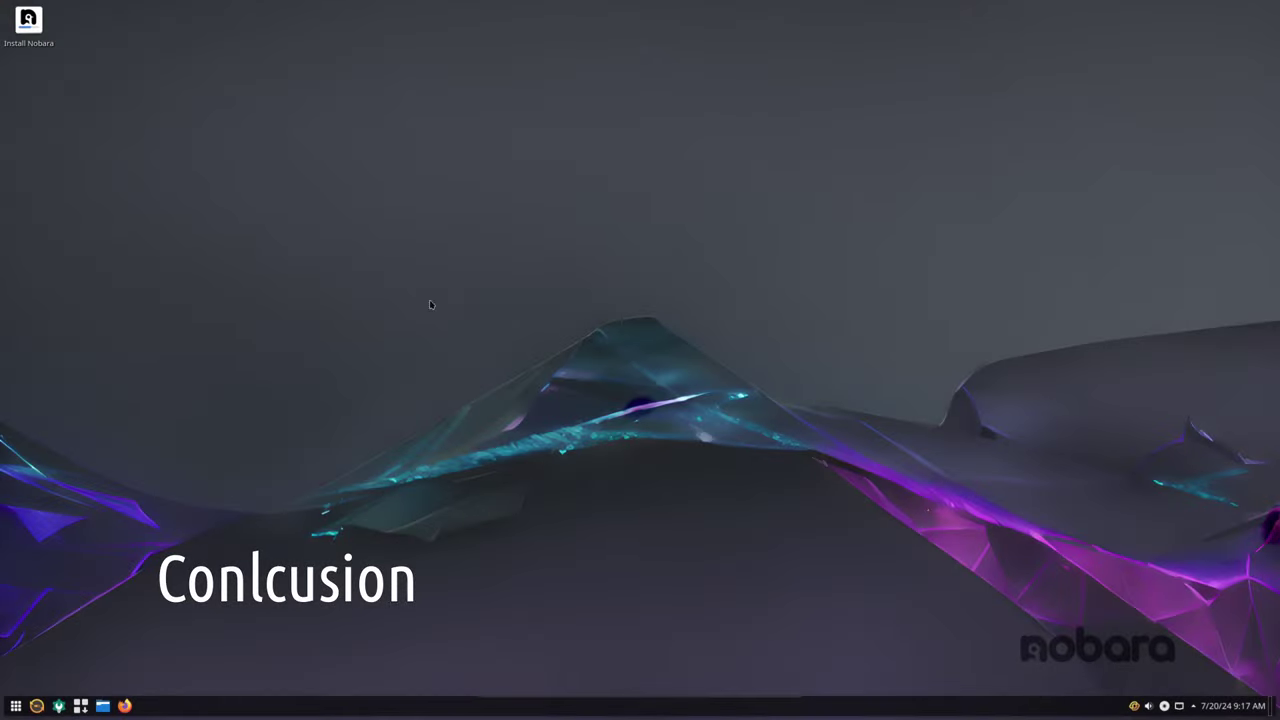
right_click(458, 181)
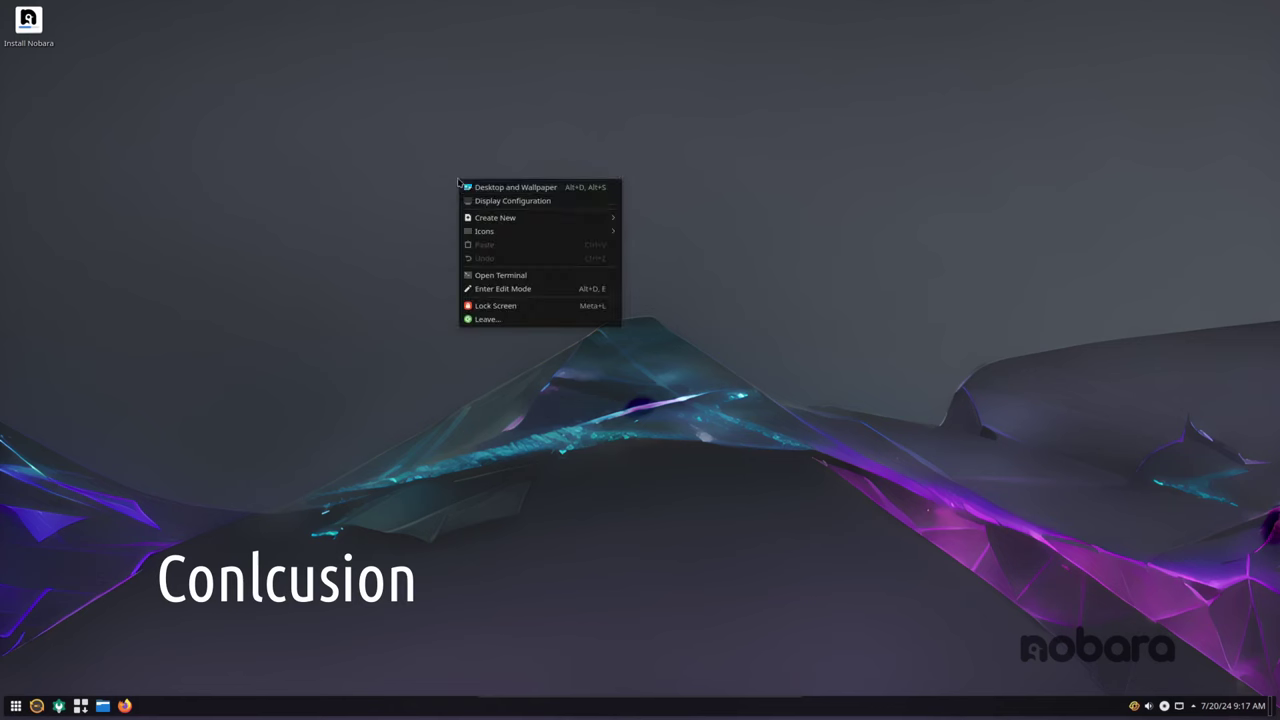
left_click(521, 188)
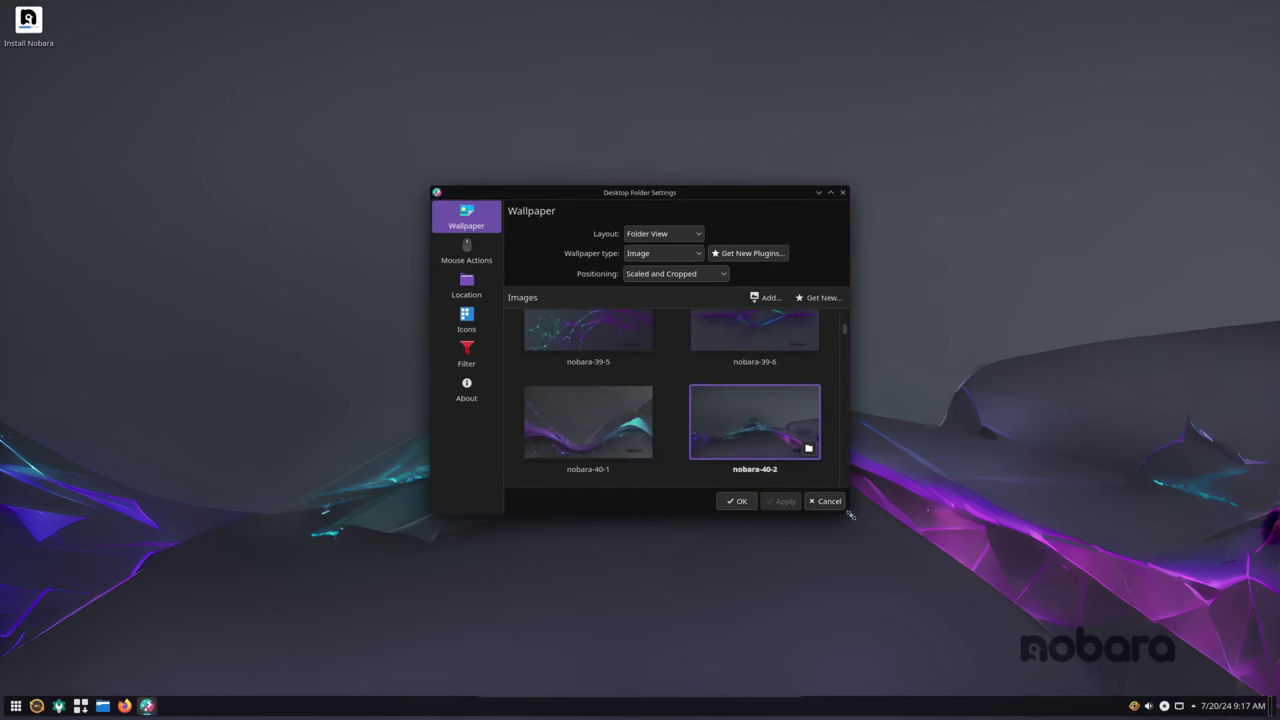
left_click_drag(849, 514, 1190, 635)
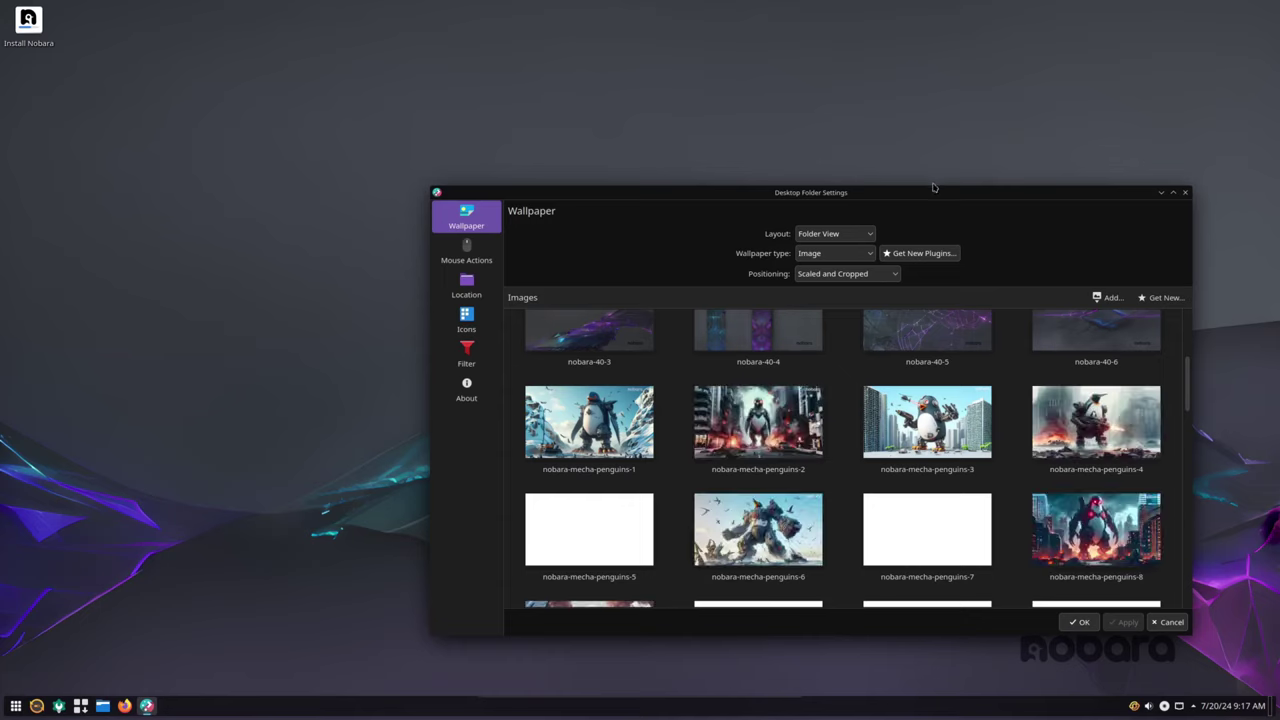
left_click_drag(917, 193, 740, 64)
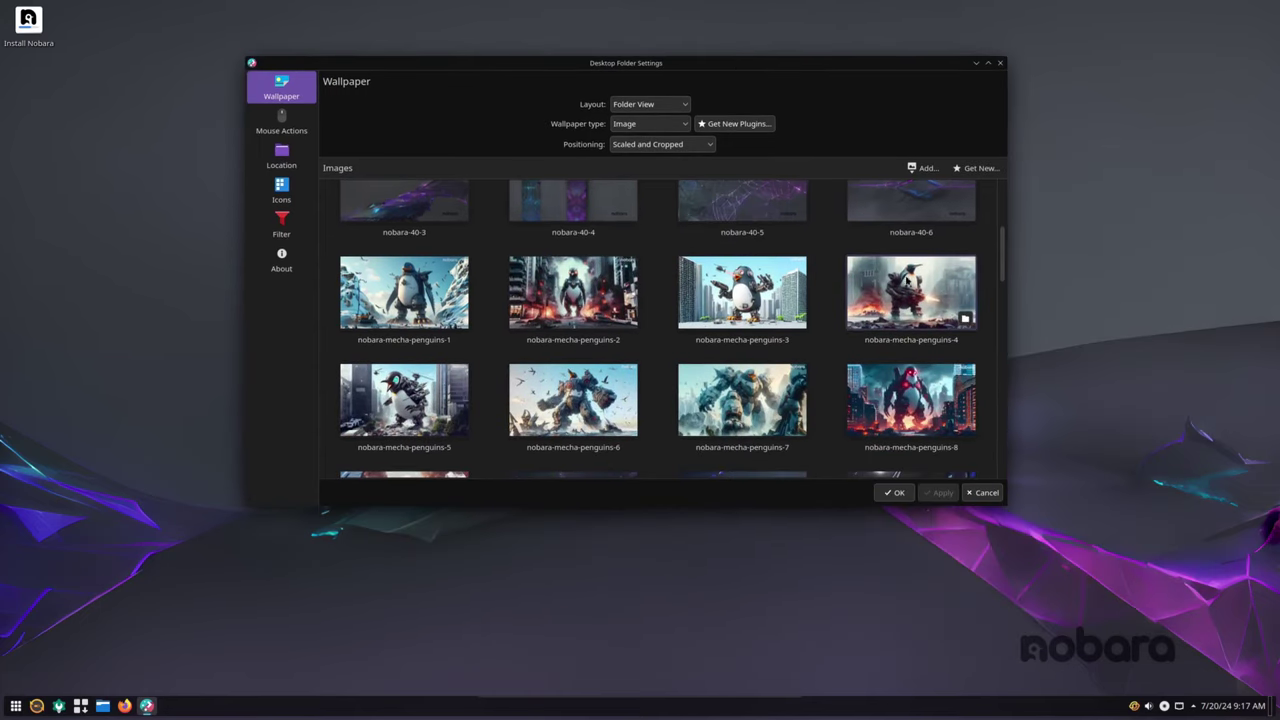
scroll(910, 284, "up", 3)
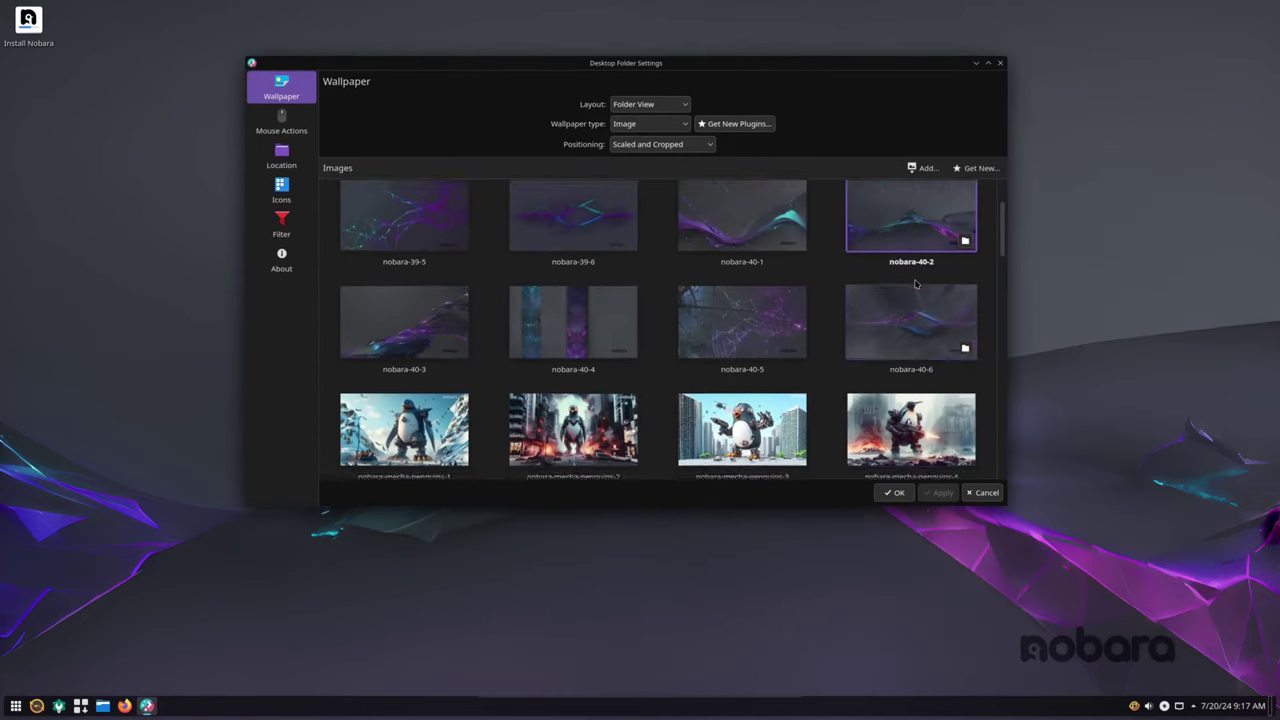
scroll(915, 284, "down", 5)
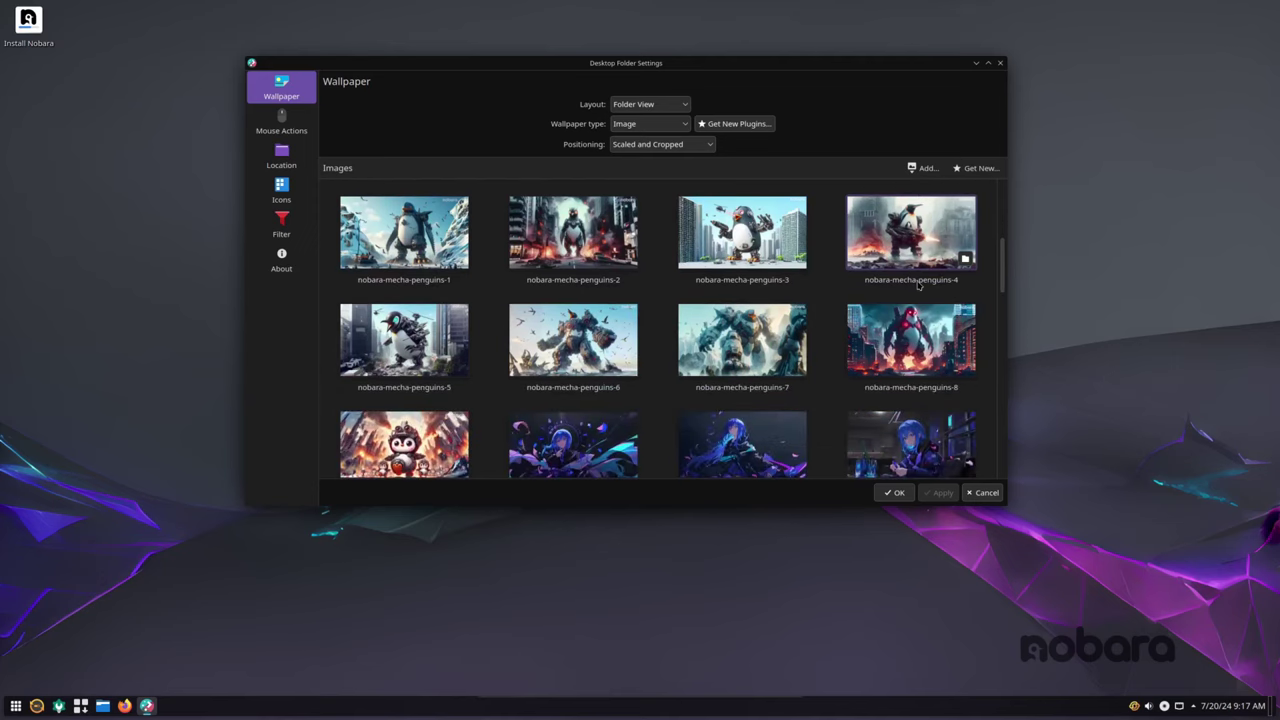
scroll(918, 284, "down", 2)
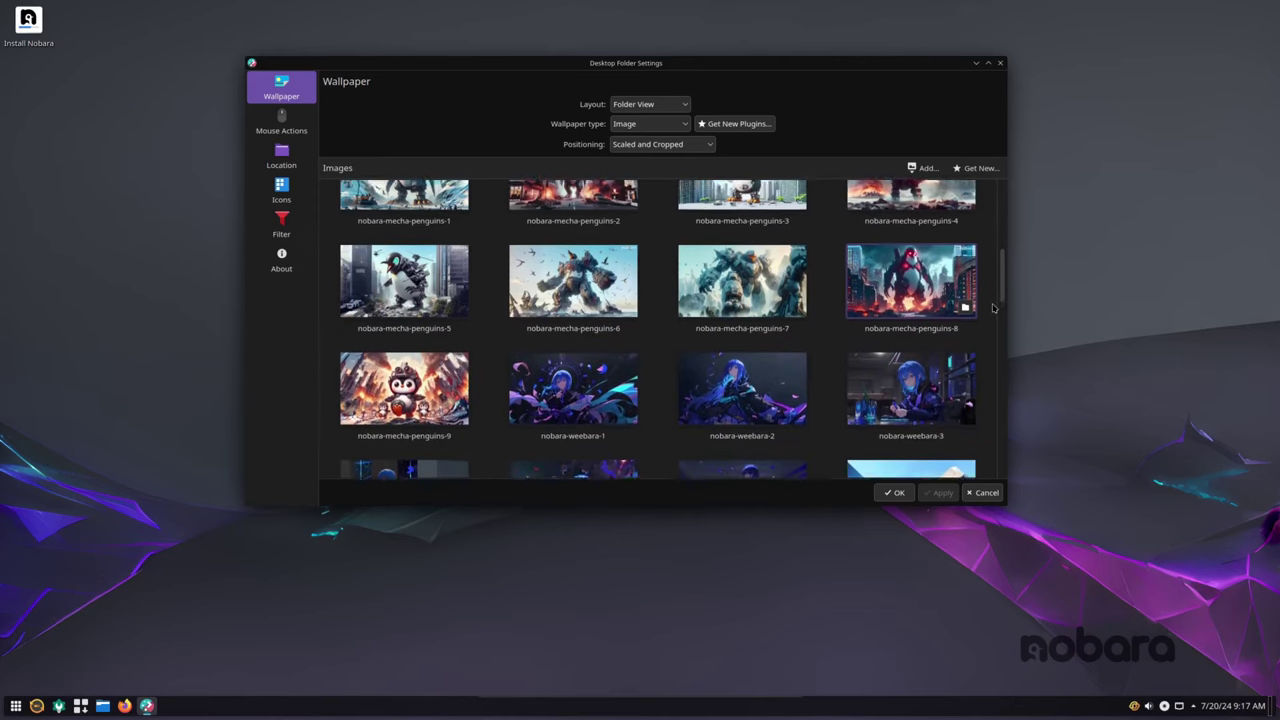
scroll(993, 309, "down", 3)
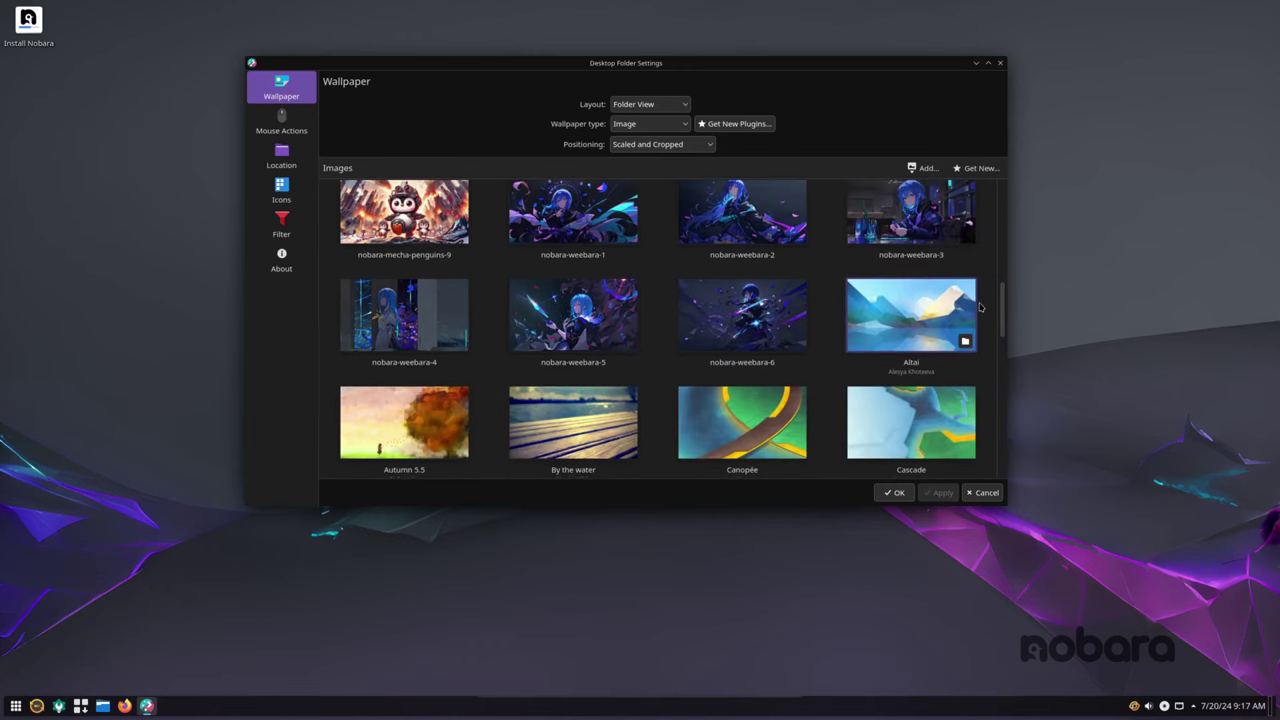
scroll(990, 311, "down", 3)
scroll(984, 310, "down", 5)
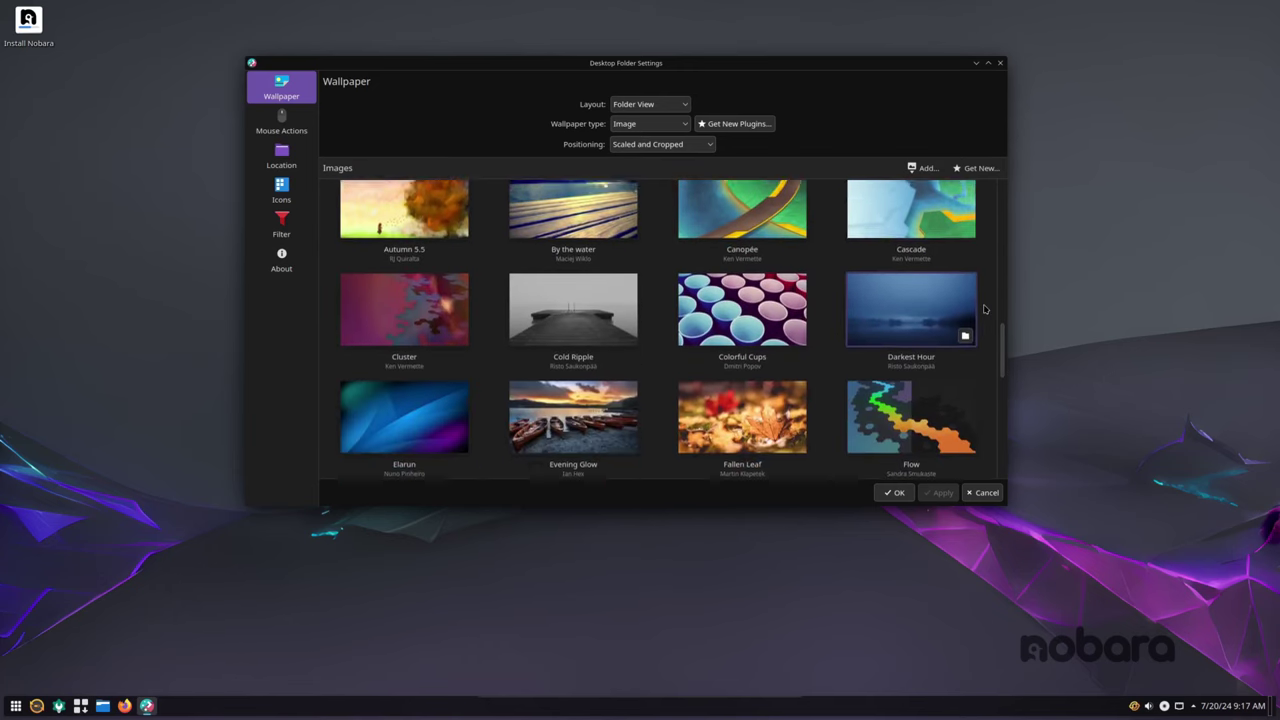
scroll(984, 310, "down", 5)
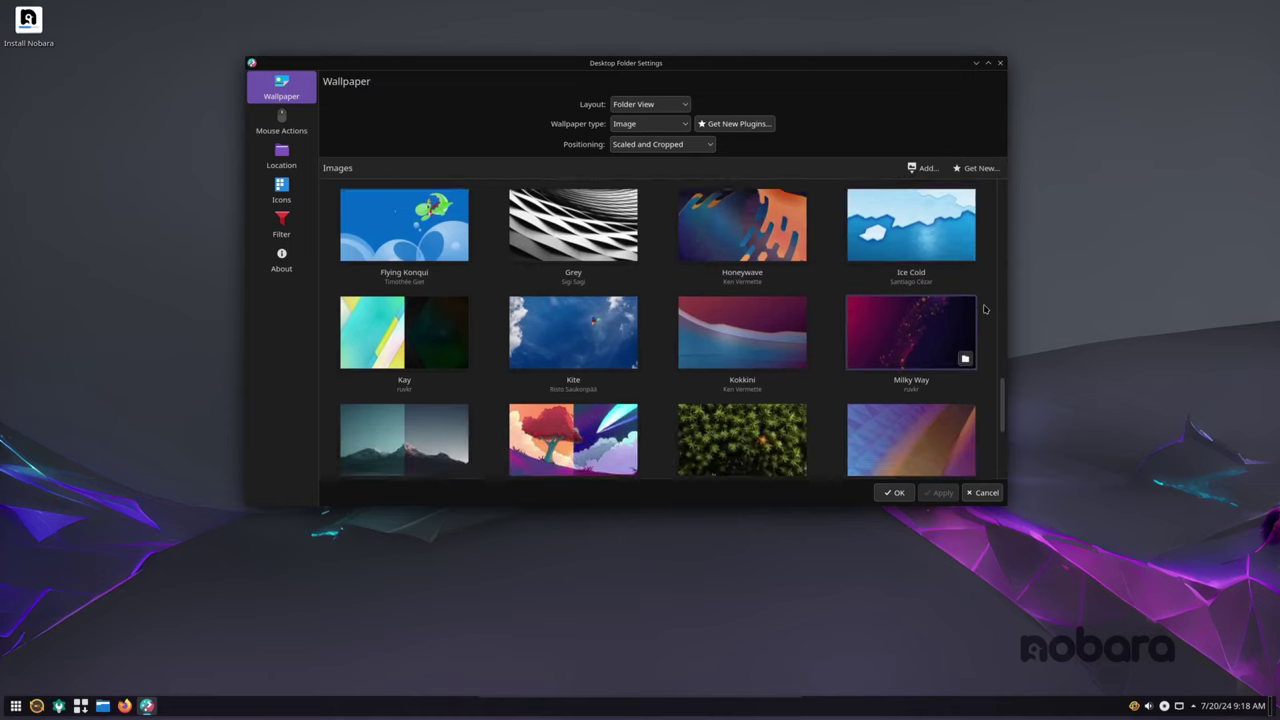
scroll(984, 309, "down", 2)
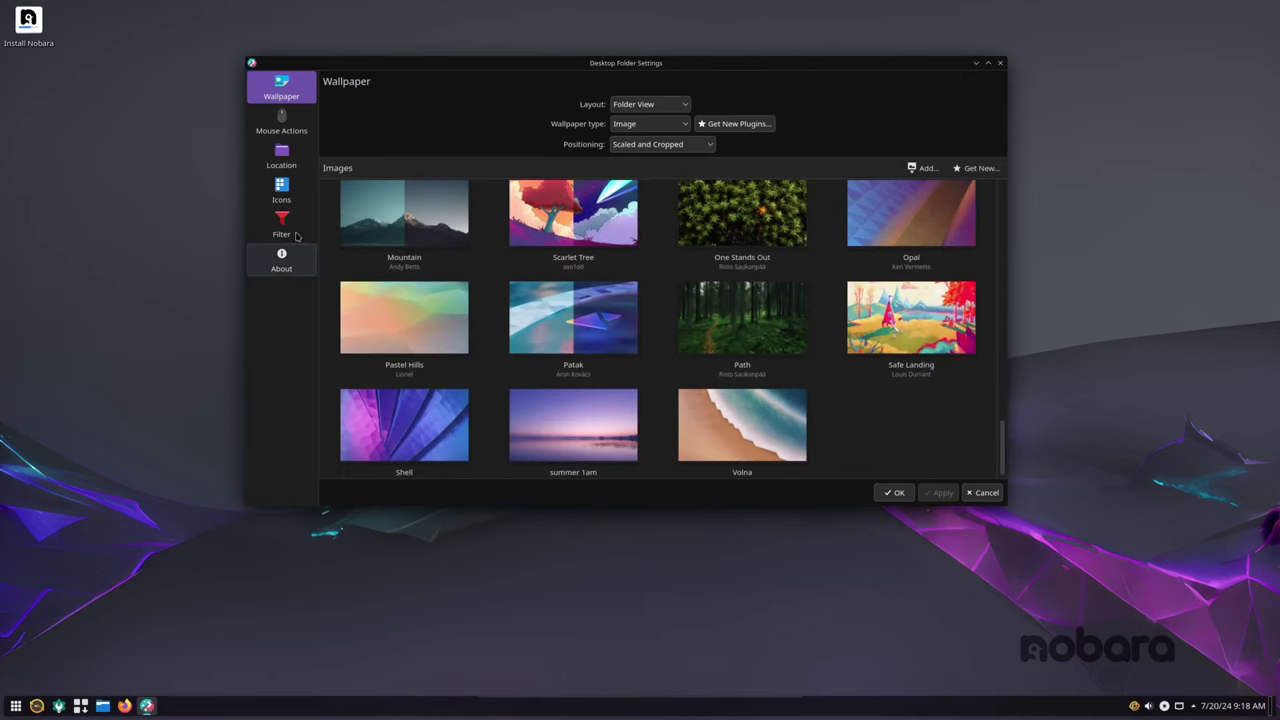
left_click(282, 124)
left_click(281, 160)
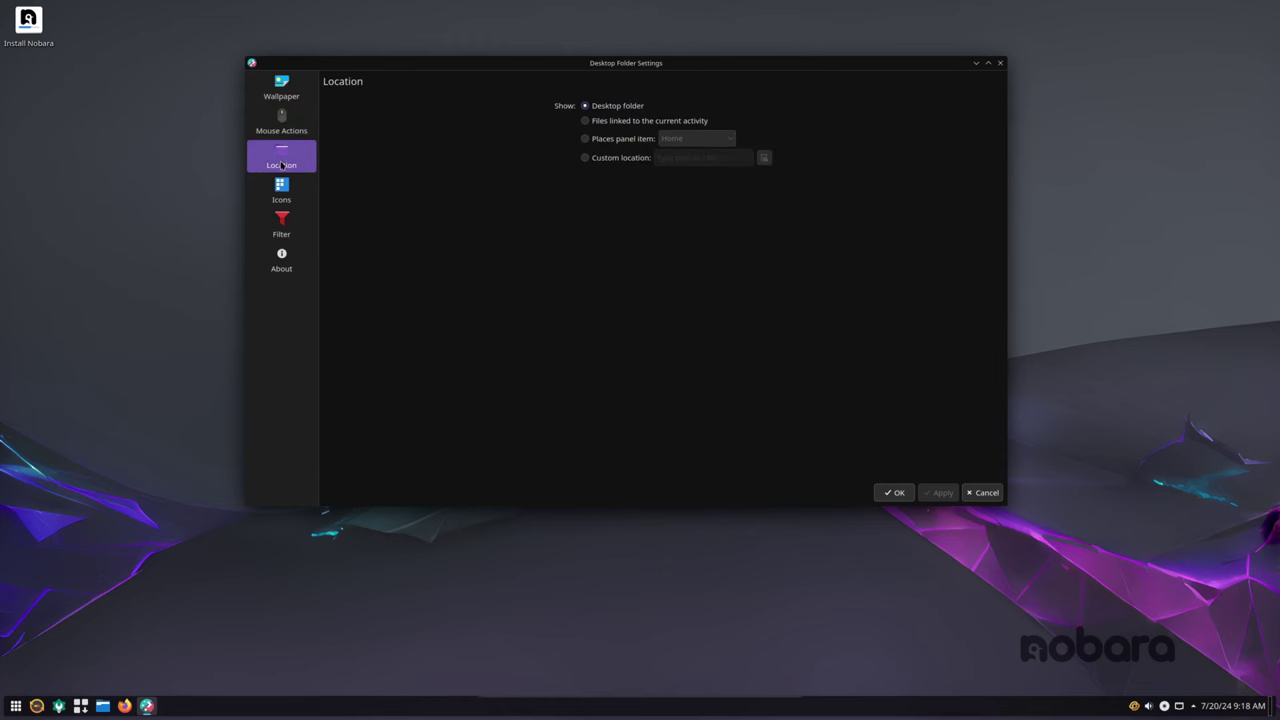
left_click(1000, 63)
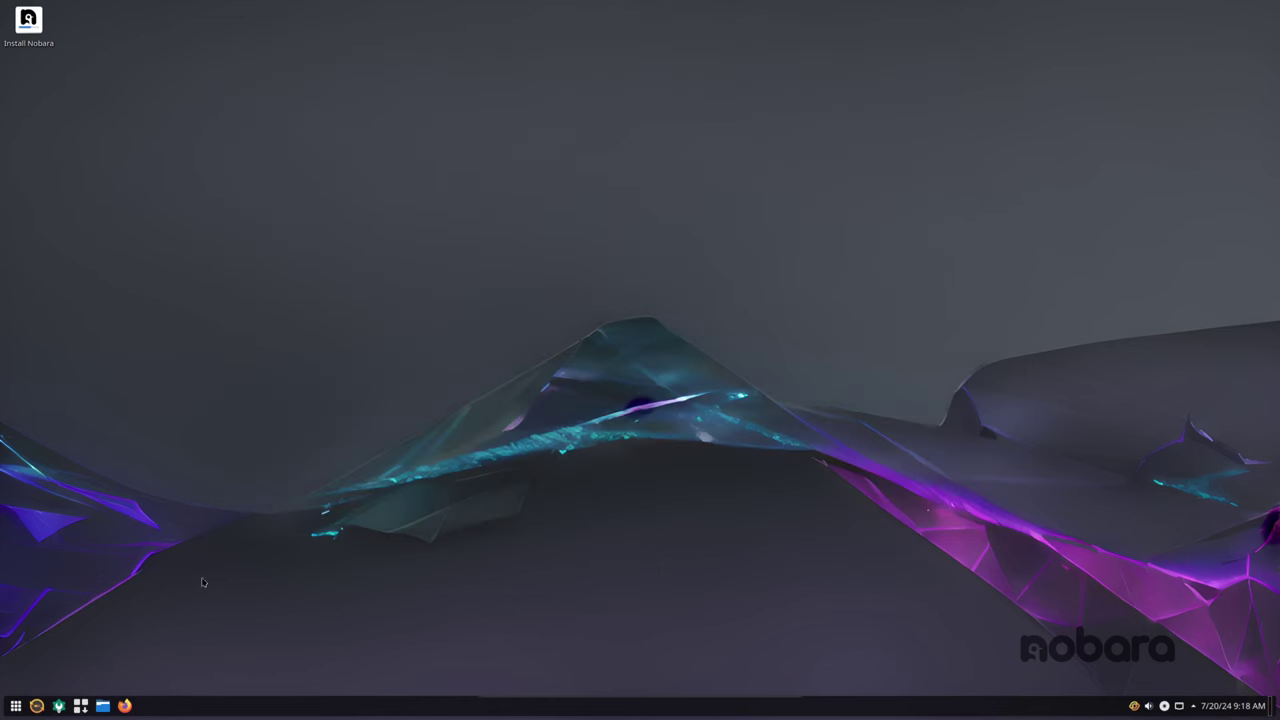
left_click(103, 706)
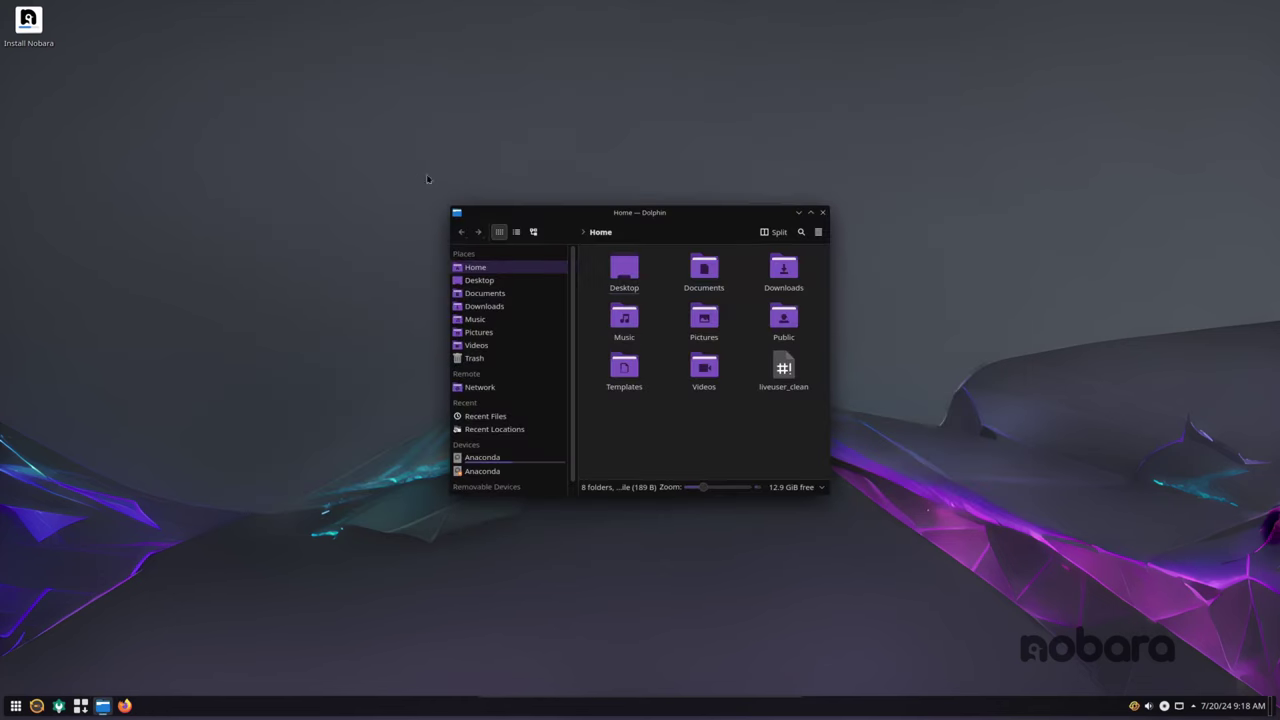
left_click_drag(827, 494, 1195, 615)
left_click_drag(896, 224, 660, 105)
left_click(949, 116)
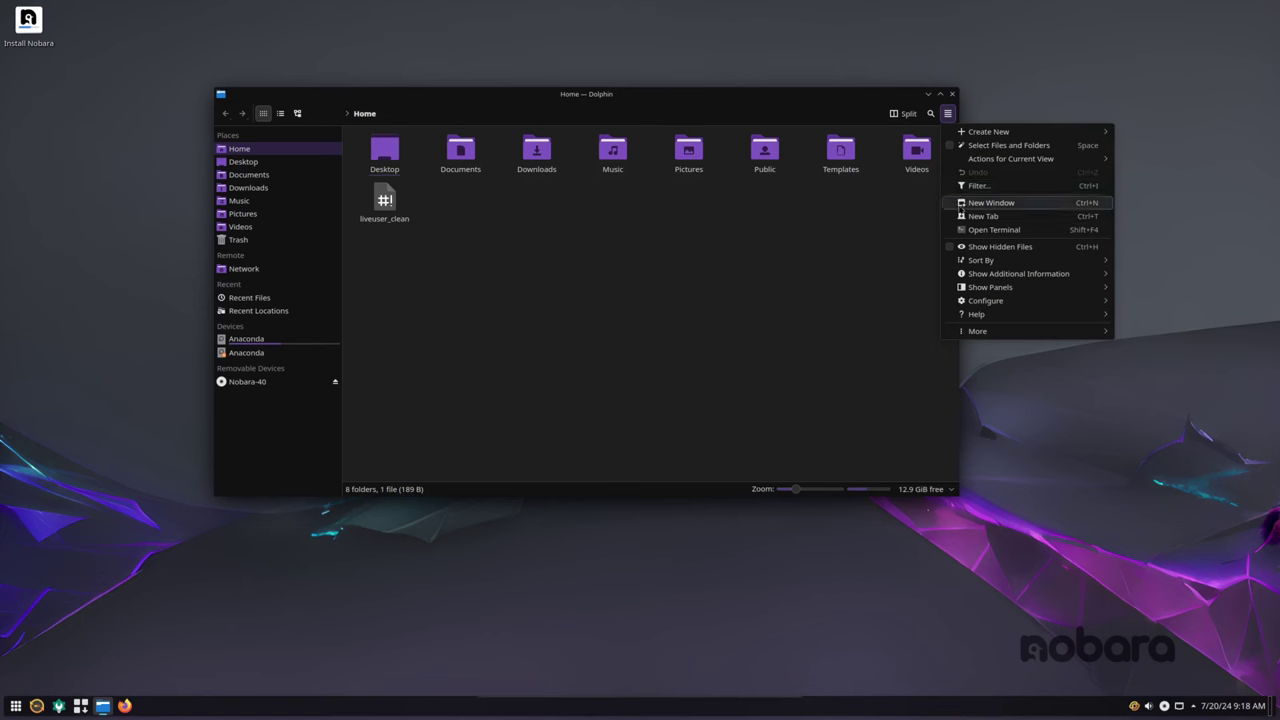
mouse_move(1060, 316)
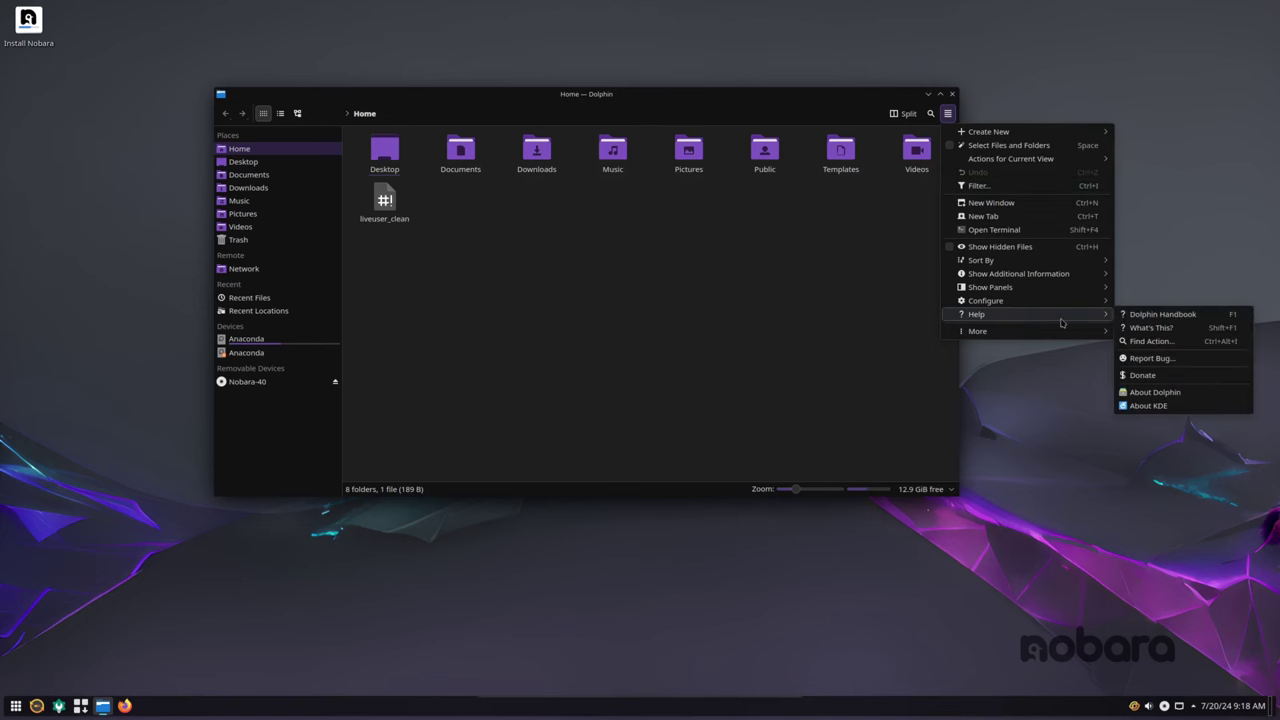
left_click(1156, 393)
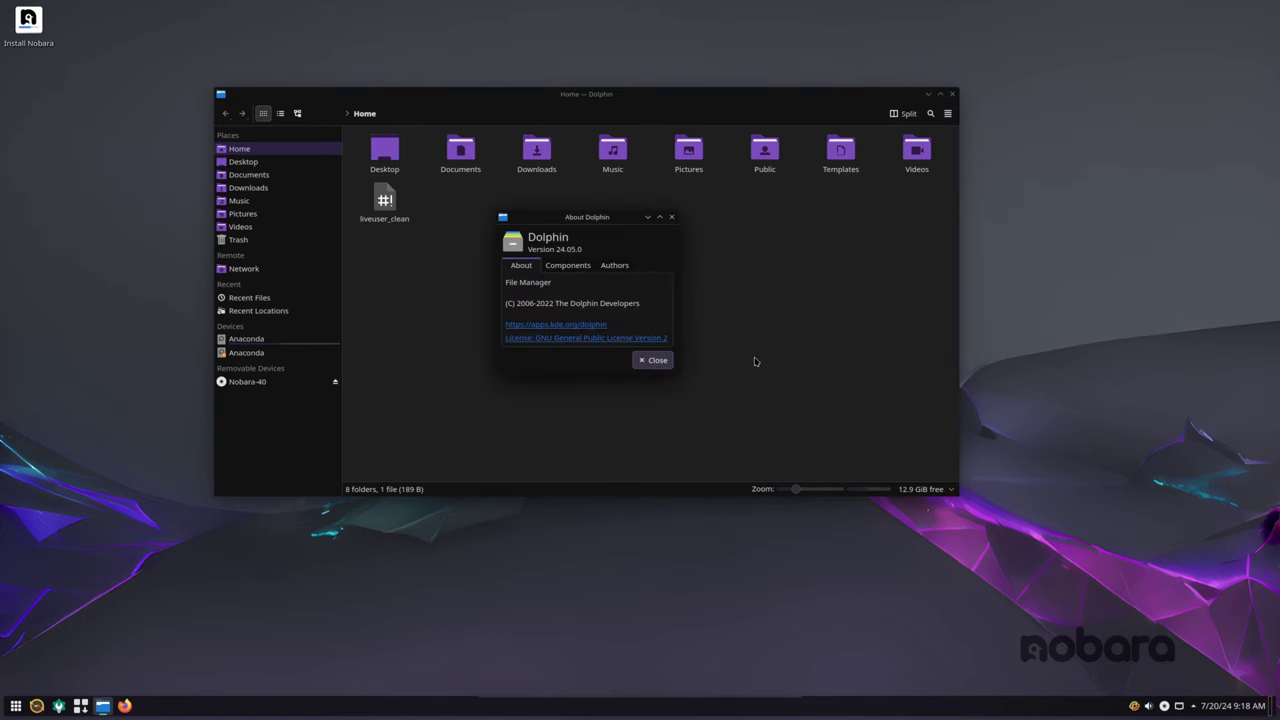
left_click(667, 365)
left_click(952, 94)
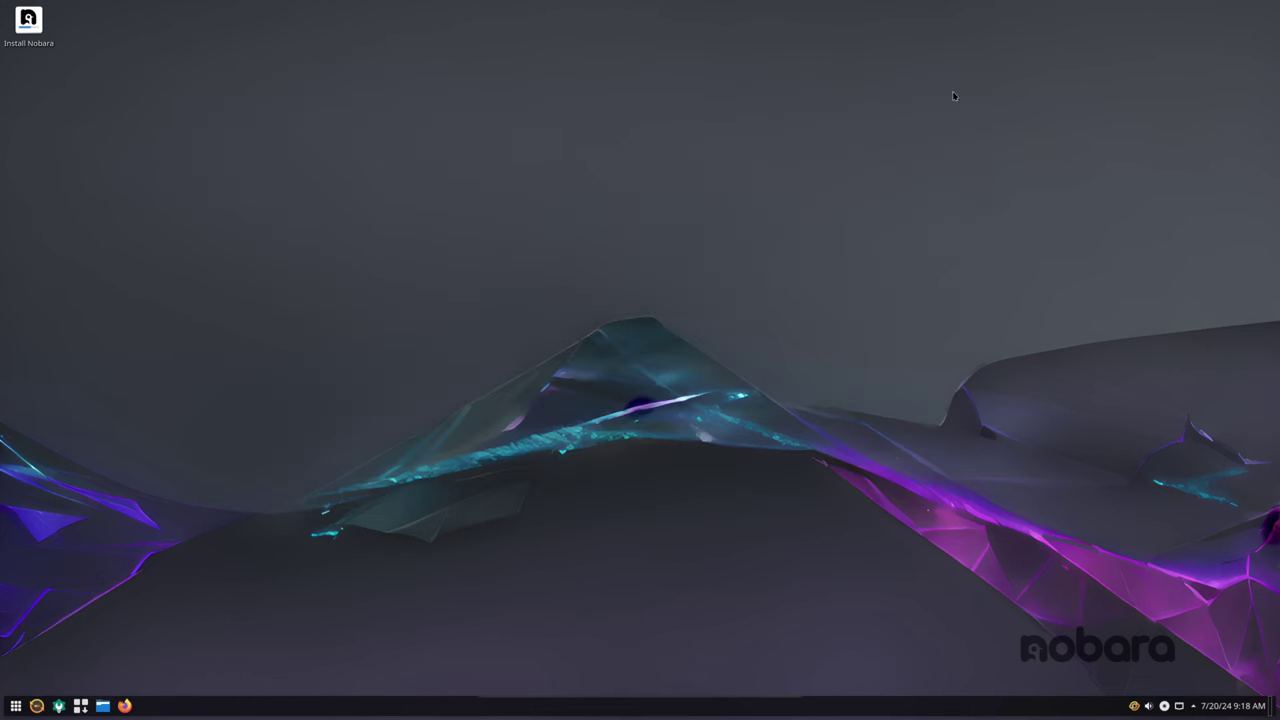